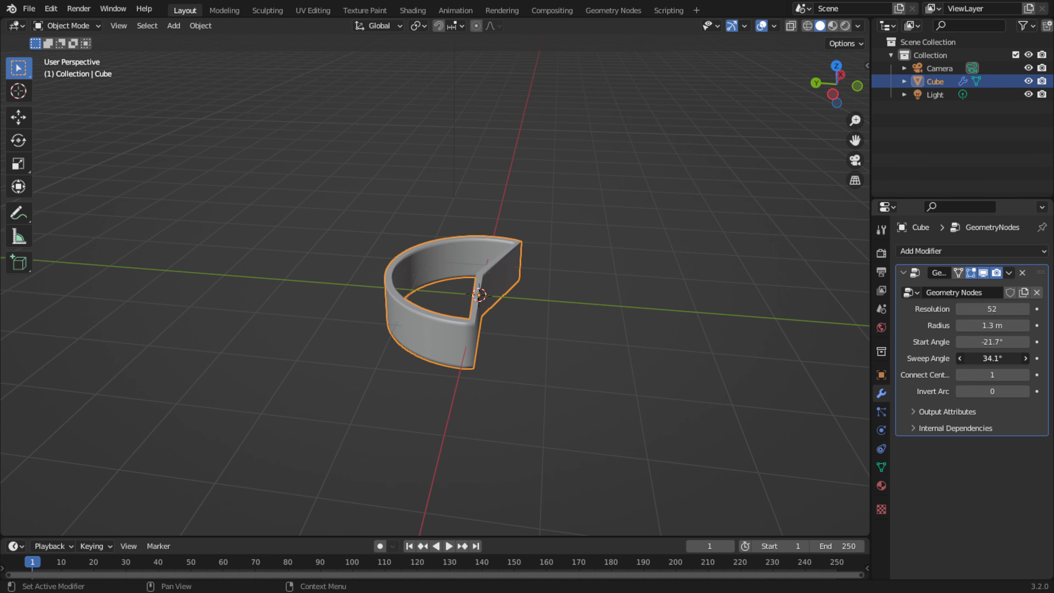
Set the ring's geometry nodes inputs to resolution 12, radius 2.39 m, start angle -38.3° and sweep angle 38.7°
{"action": "middle_click_drag", "start_coordinate": [621, 324], "coordinate": [521, 365]}
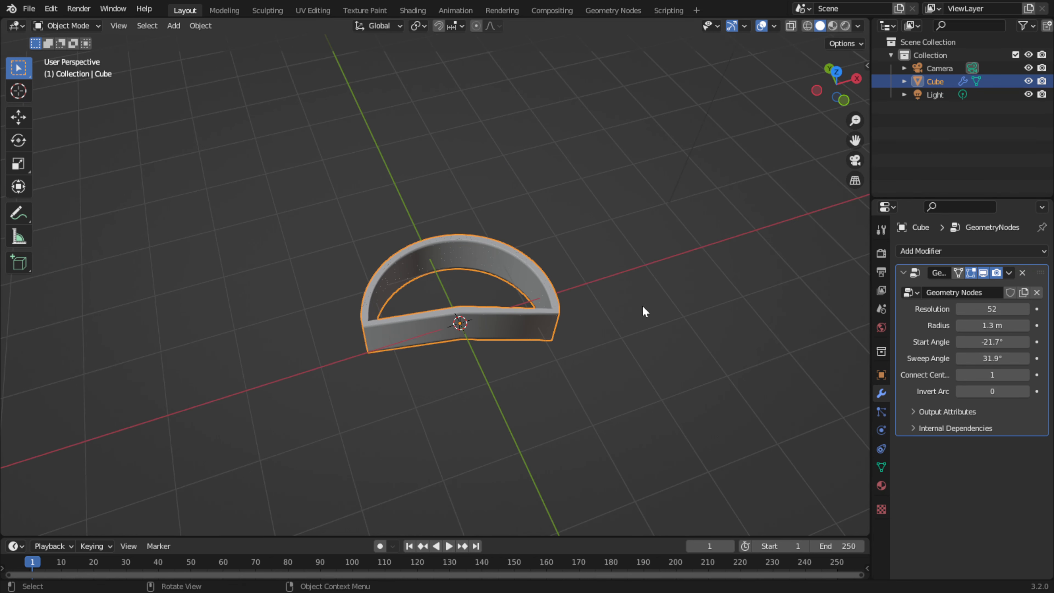
{"action": "middle_click_drag", "start_coordinate": [522, 386], "coordinate": [507, 346]}
{"action": "scroll", "coordinate": [498, 330], "scroll_direction": "up", "scroll_amount": 1}
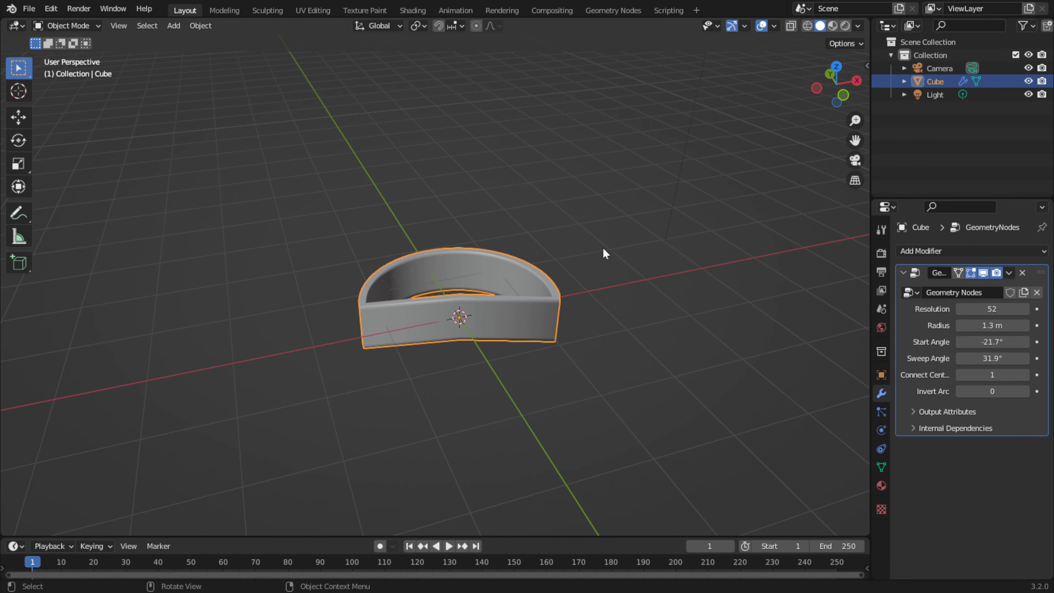
{"action": "mouse_move", "coordinate": [972, 308]}
{"action": "left_mouse_down"}
{"action": "mouse_move", "coordinate": [1004, 308]}
{"action": "mouse_move", "coordinate": [953, 309]}
{"action": "mouse_move", "coordinate": [975, 309]}
{"action": "left_mouse_up"}
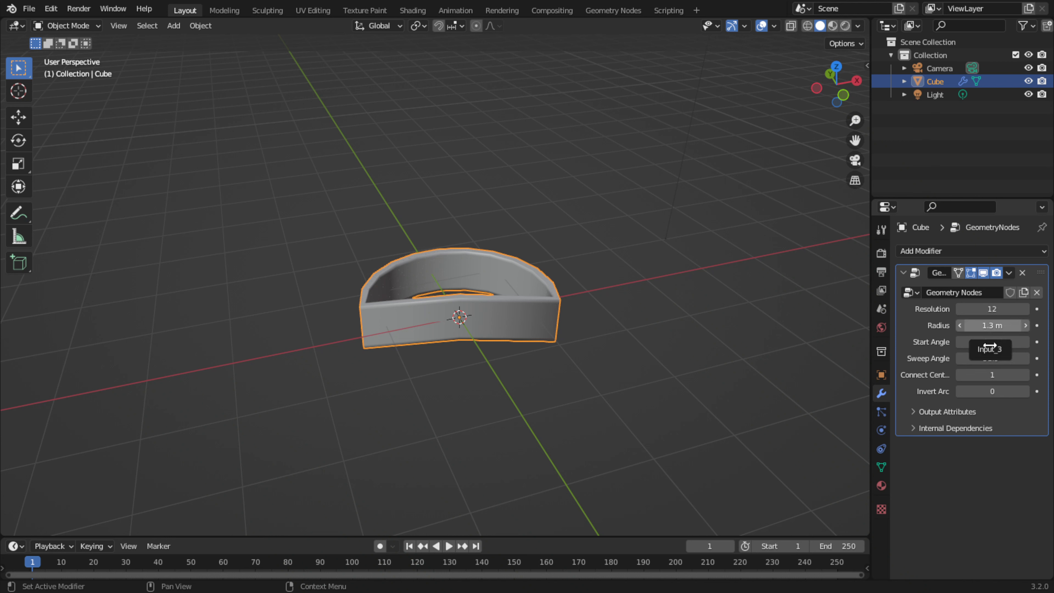
{"action": "left_click_drag", "start_coordinate": [990, 342], "coordinate": [983, 391]}
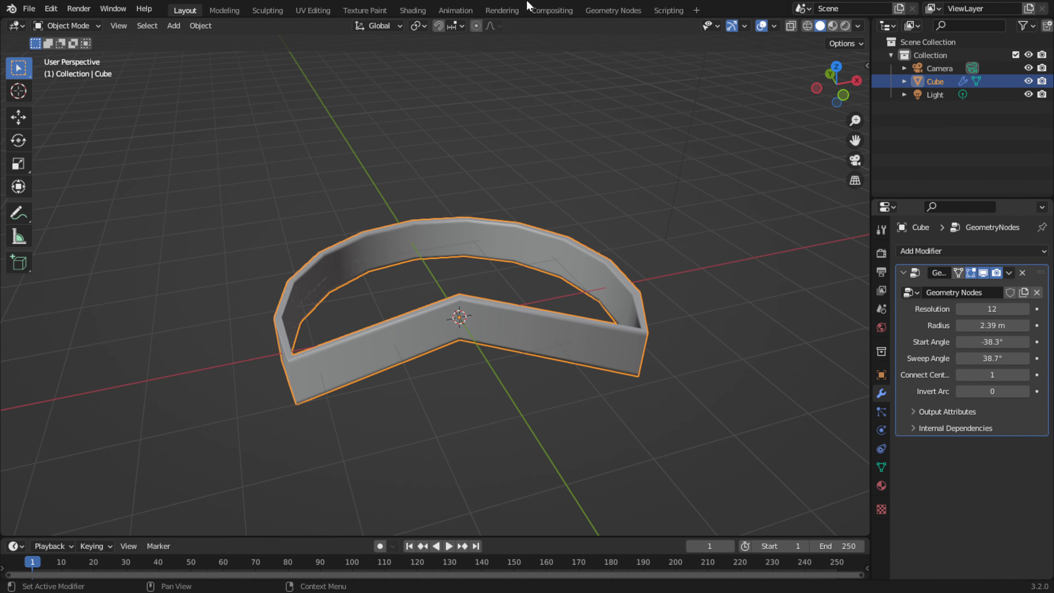
Examine the Arc node in the ring's existing geometry node tree
{"action": "left_click", "coordinate": [606, 14]}
{"action": "middle_click_drag", "start_coordinate": [514, 427], "coordinate": [203, 478]}
{"action": "scroll", "coordinate": [360, 478], "scroll_direction": "up", "scroll_amount": 4}
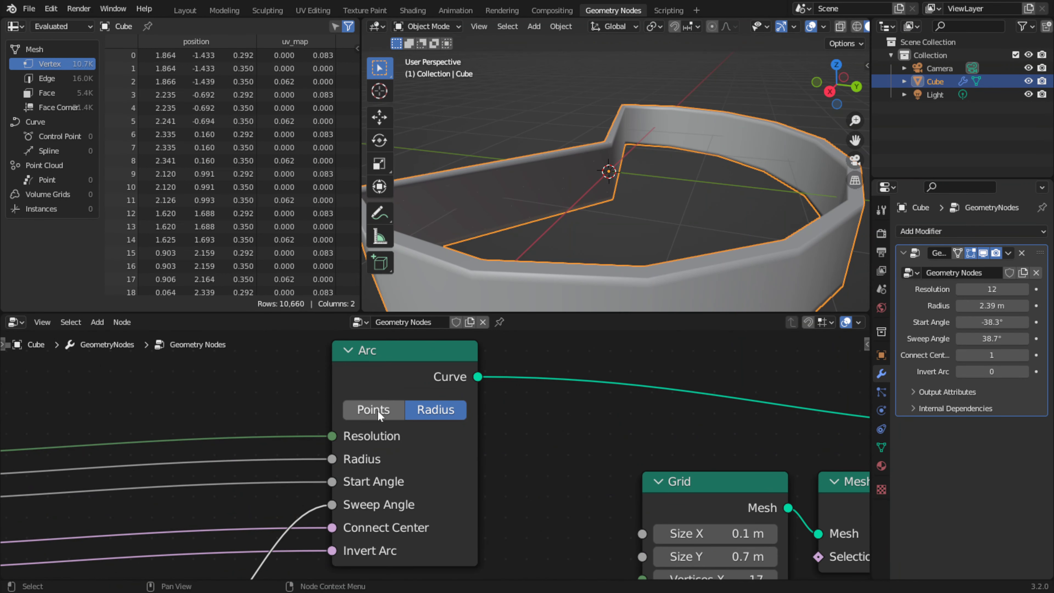
Delete the ring object in the Layout workspace and add an ico sphere in its place
{"action": "left_click", "coordinate": [184, 10]}
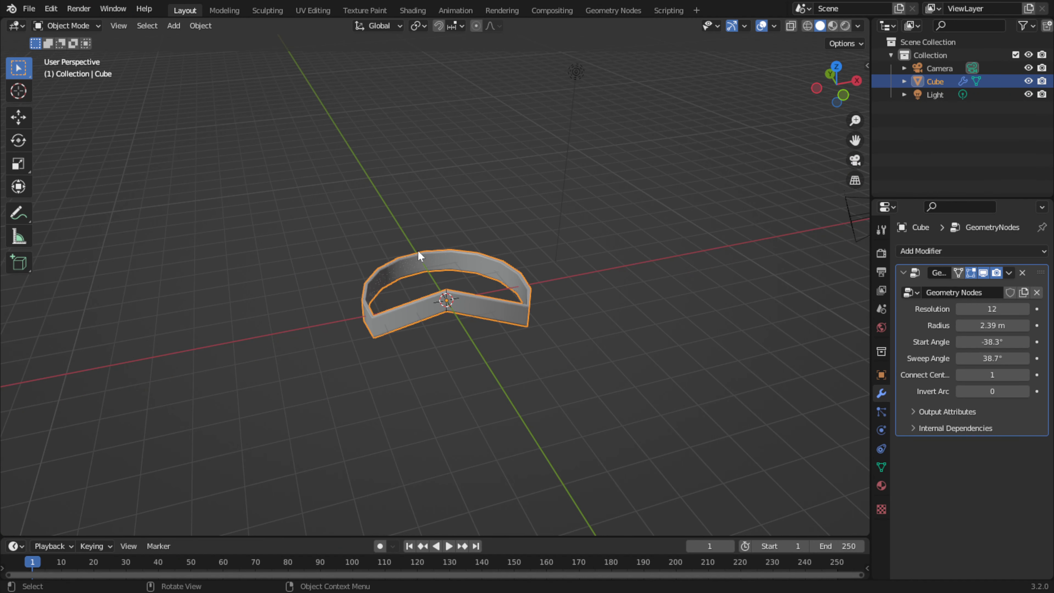
{"action": "key", "text": "Delete"}
{"action": "key", "text": "shift+a"}
{"action": "mouse_move", "coordinate": [410, 246]}
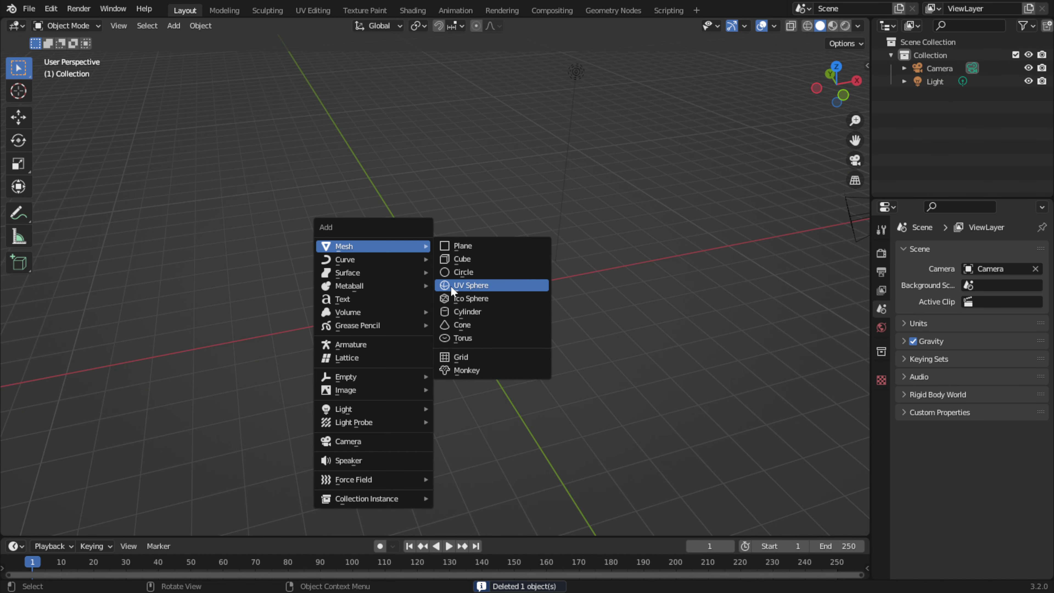
{"action": "left_click", "coordinate": [475, 294]}
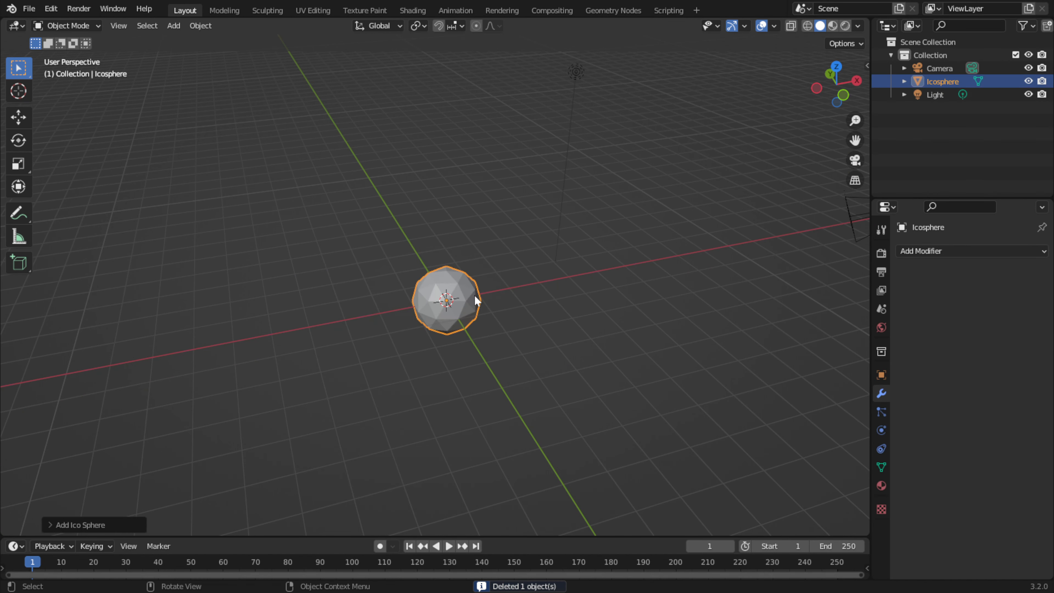
Create a new geometry node tree for the ico sphere in the Geometry Nodes workspace
{"action": "left_click", "coordinate": [619, 10]}
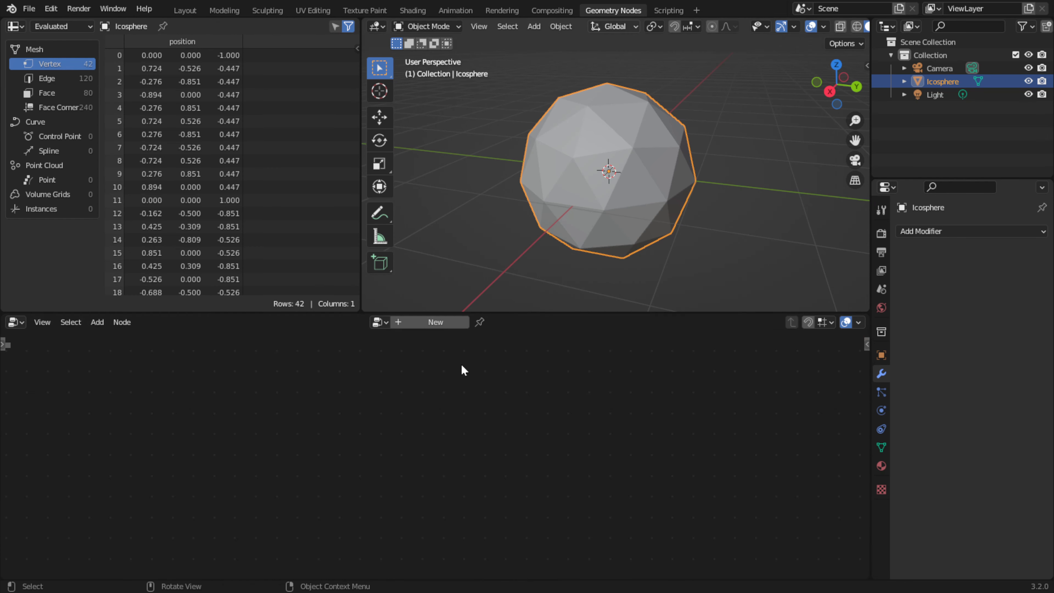
{"action": "left_click", "coordinate": [429, 326]}
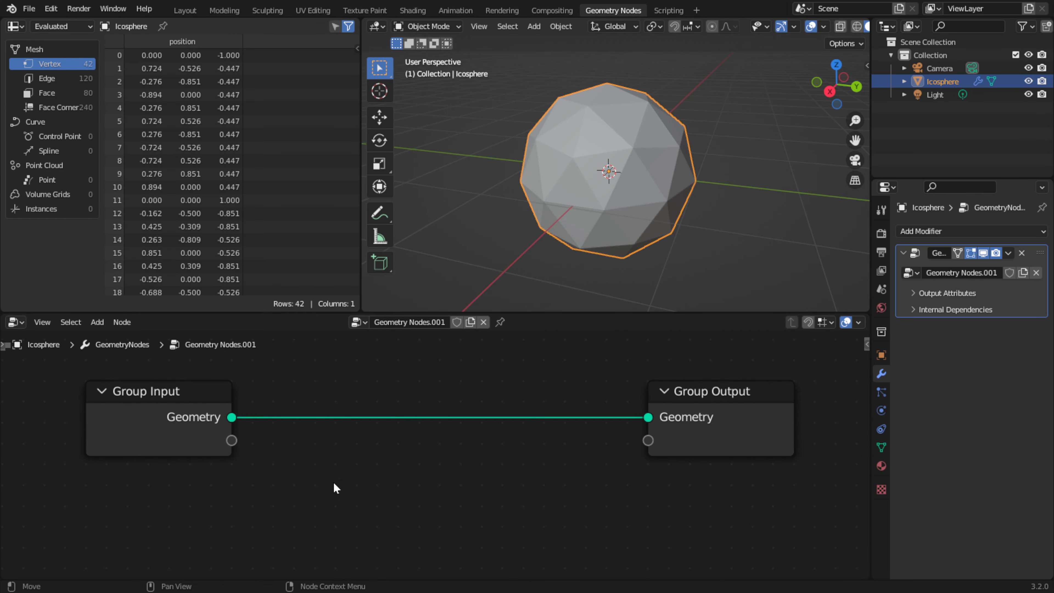
{"action": "left_click", "coordinate": [124, 435]}
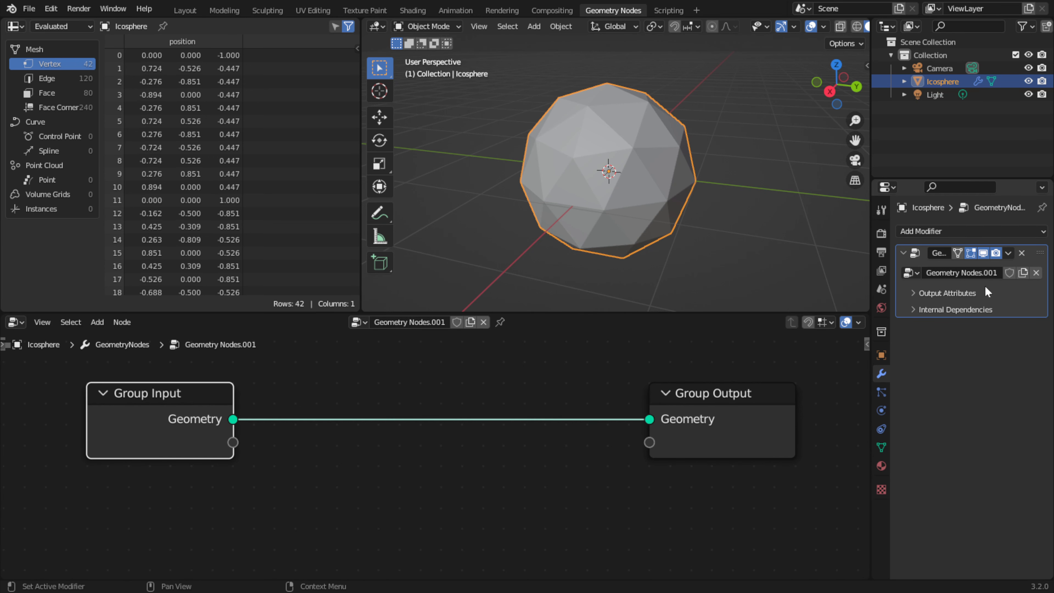
{"action": "left_click", "coordinate": [745, 434]}
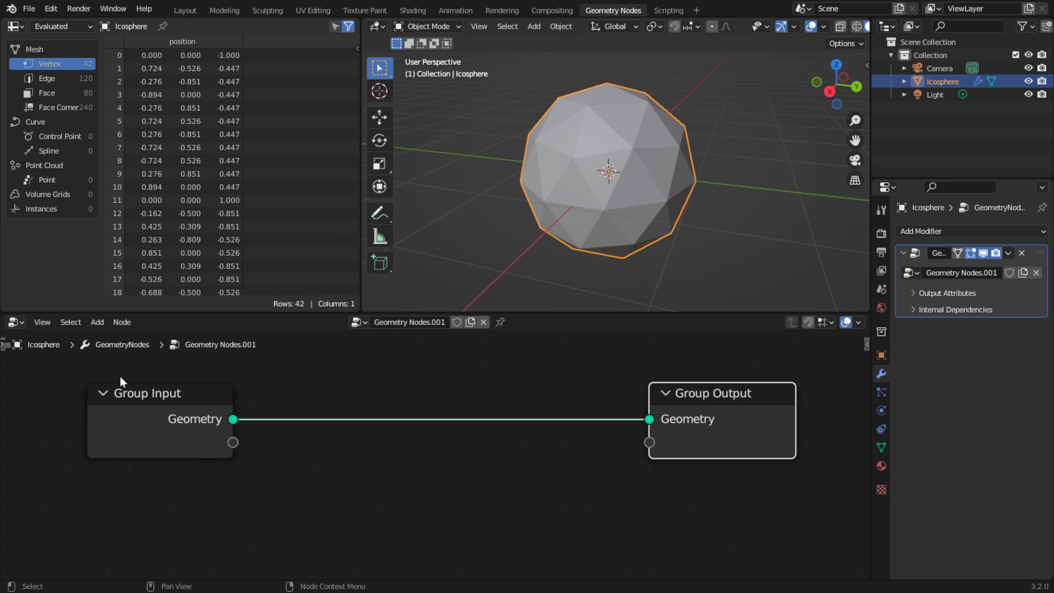
Add an Arc curve primitive node feeding the Group Output's geometry and place it beside the Group Input node
{"action": "left_click", "coordinate": [97, 322]}
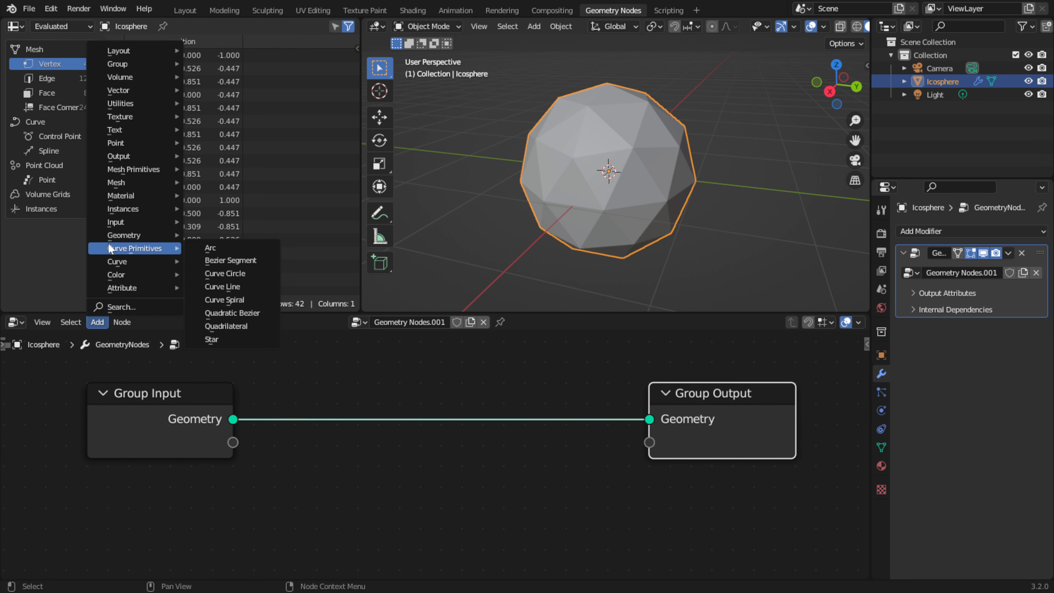
{"action": "left_click", "coordinate": [228, 252]}
{"action": "left_click", "coordinate": [441, 386]}
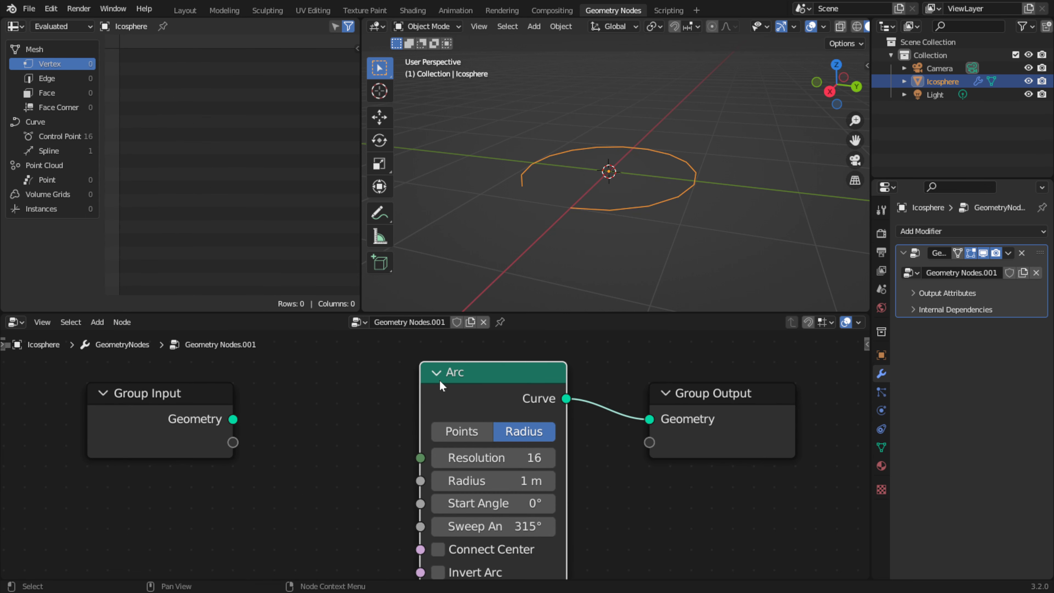
{"action": "middle_click_drag", "start_coordinate": [456, 208], "coordinate": [494, 189]}
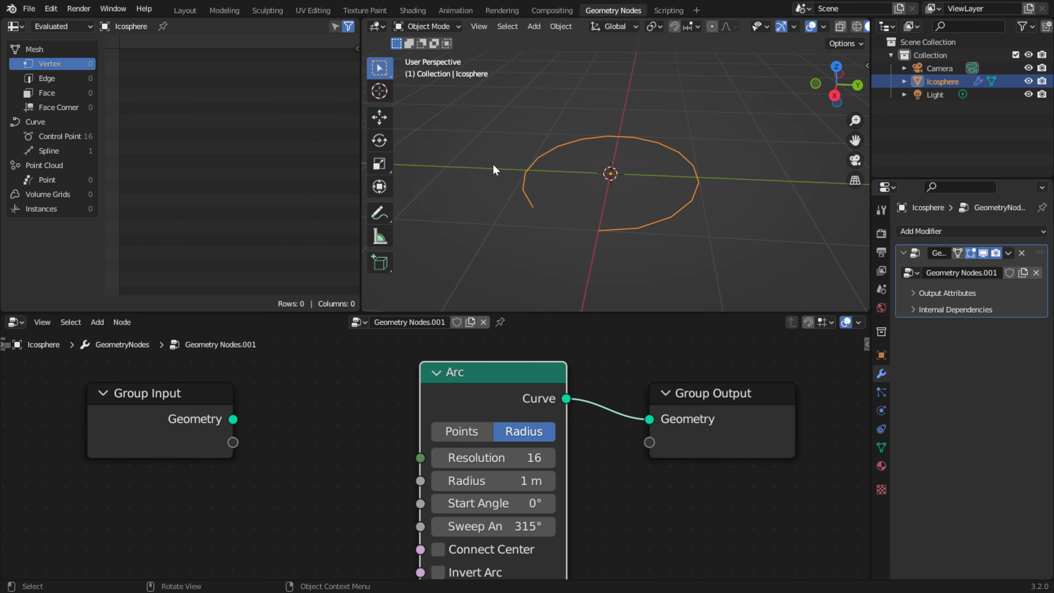
{"action": "left_click_drag", "start_coordinate": [473, 389], "coordinate": [311, 400]}
{"action": "middle_click_drag", "start_coordinate": [432, 470], "coordinate": [376, 446]}
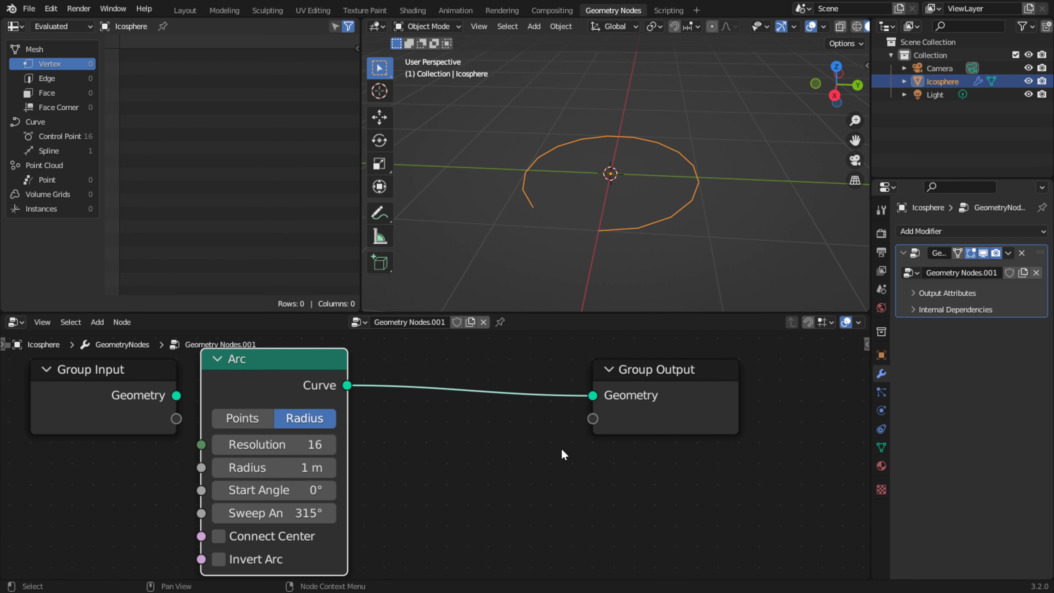
{"action": "middle_click_drag", "start_coordinate": [460, 468], "coordinate": [583, 454]}
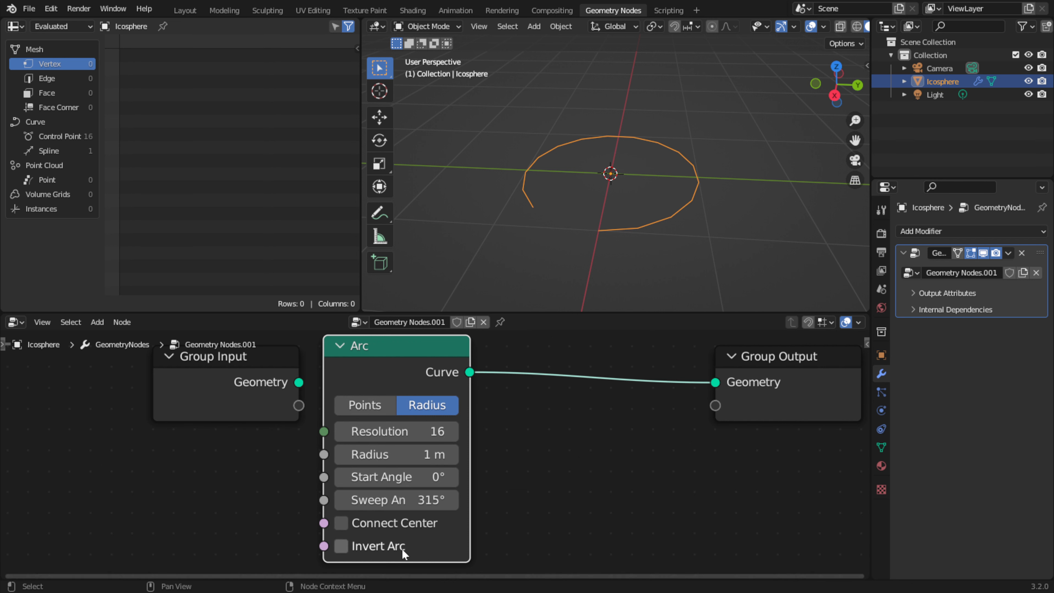
Compare the Arc node's Points and Radius modes, ending in Radius mode
{"action": "left_click", "coordinate": [360, 411]}
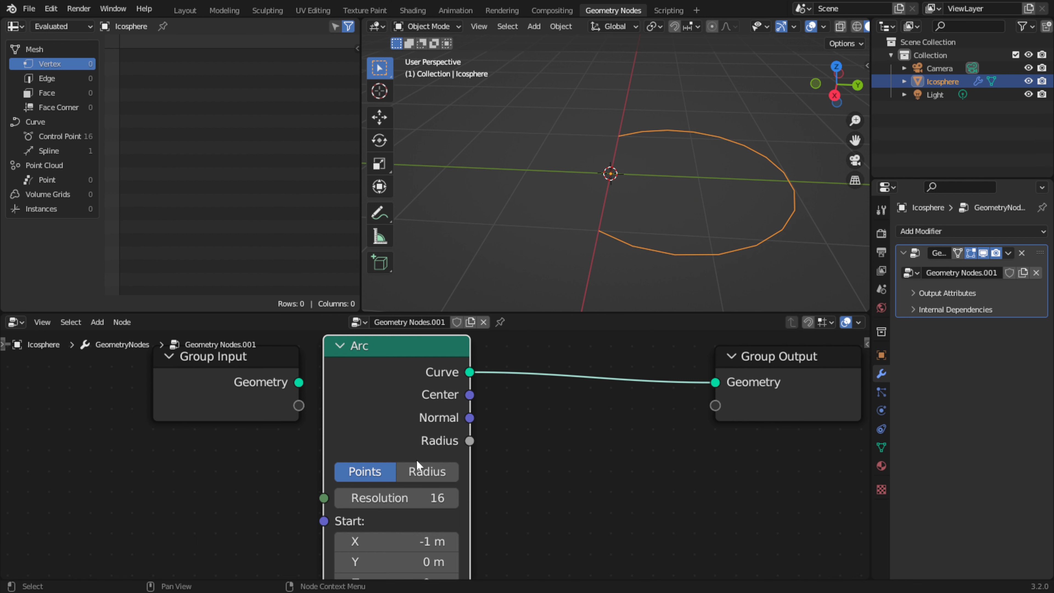
{"action": "left_click", "coordinate": [423, 473]}
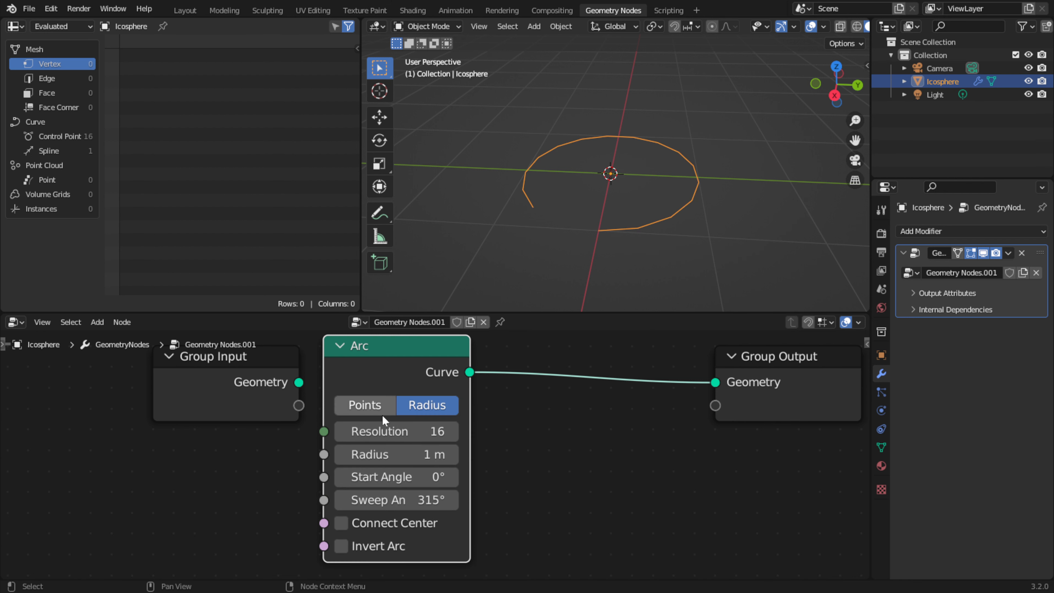
{"action": "left_click", "coordinate": [368, 411]}
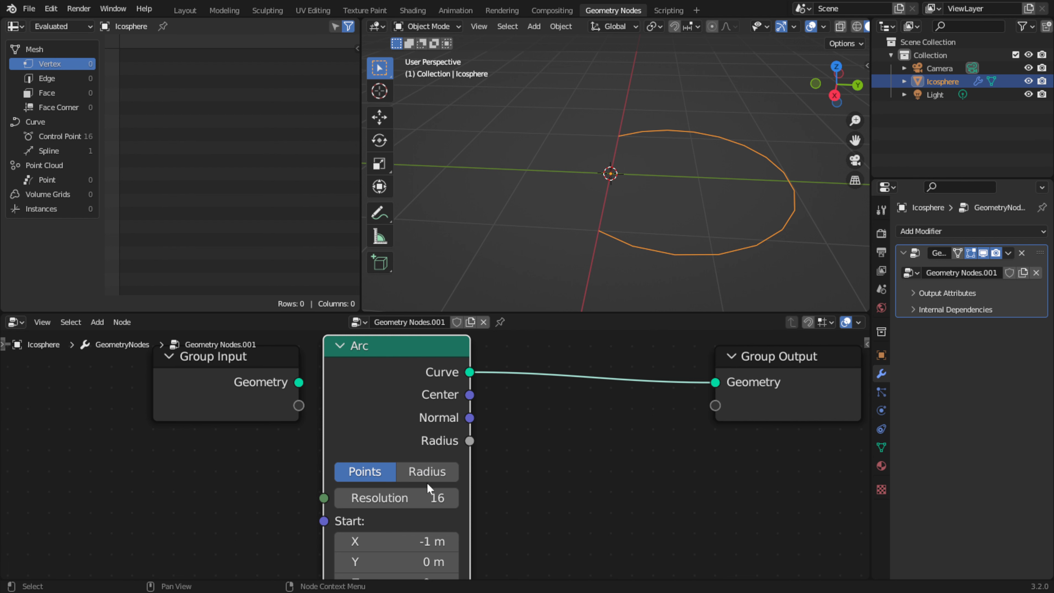
{"action": "left_click", "coordinate": [428, 471]}
{"action": "scroll", "coordinate": [376, 364], "scroll_direction": "down", "scroll_amount": 2, "text": "shift"}
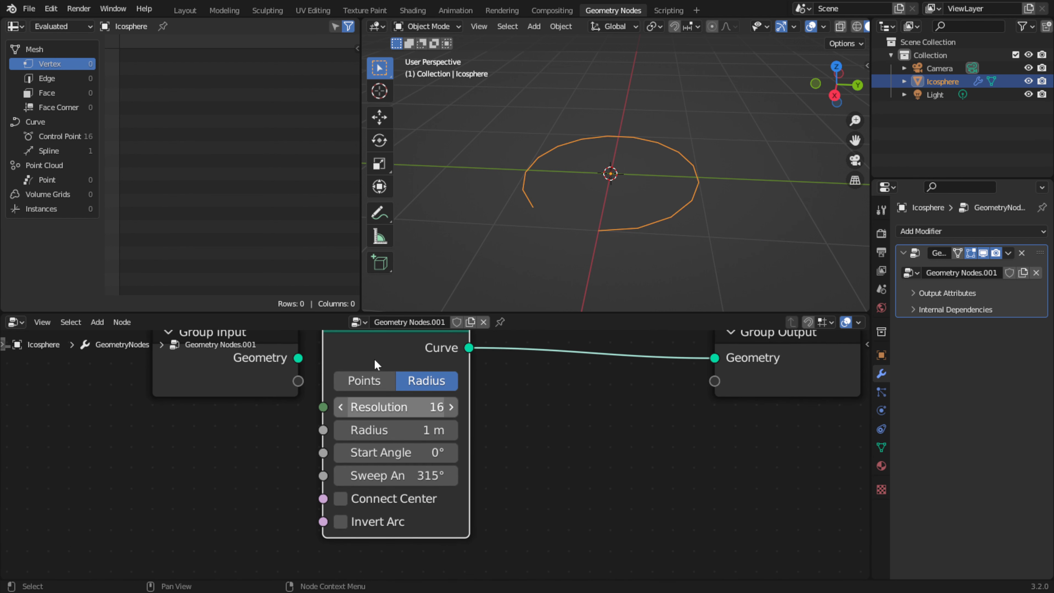
{"action": "left_click", "coordinate": [375, 381]}
{"action": "left_click", "coordinate": [426, 446]}
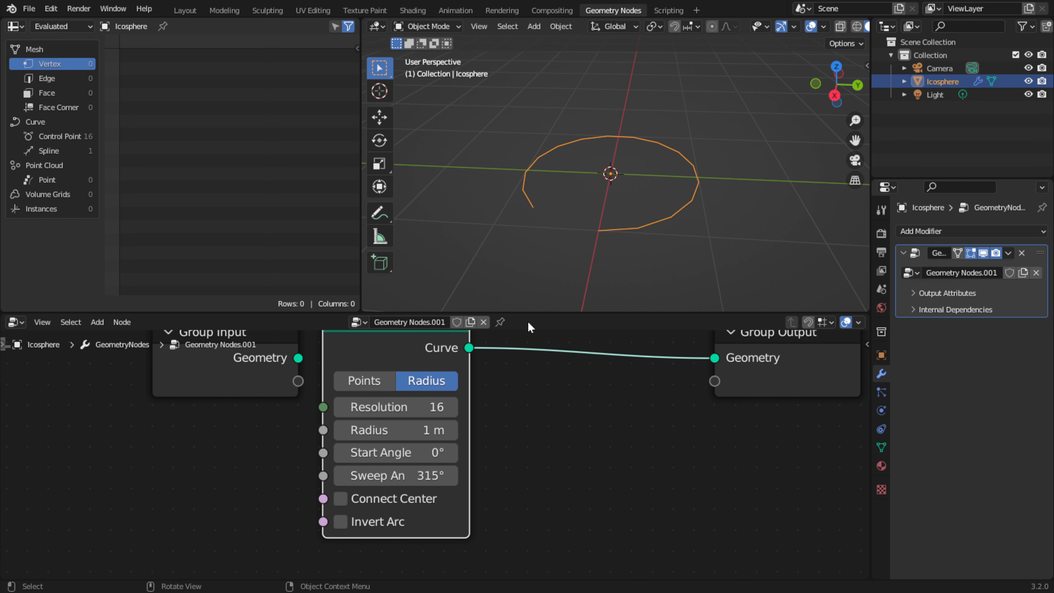
Set the Arc node's resolution to 60 and its radius to 3.1 m
{"action": "mouse_move", "coordinate": [435, 407]}
{"action": "left_mouse_down"}
{"action": "mouse_move", "coordinate": [520, 407]}
{"action": "mouse_move", "coordinate": [406, 407]}
{"action": "mouse_move", "coordinate": [547, 407]}
{"action": "mouse_move", "coordinate": [412, 406]}
{"action": "mouse_move", "coordinate": [455, 407]}
{"action": "left_mouse_up"}
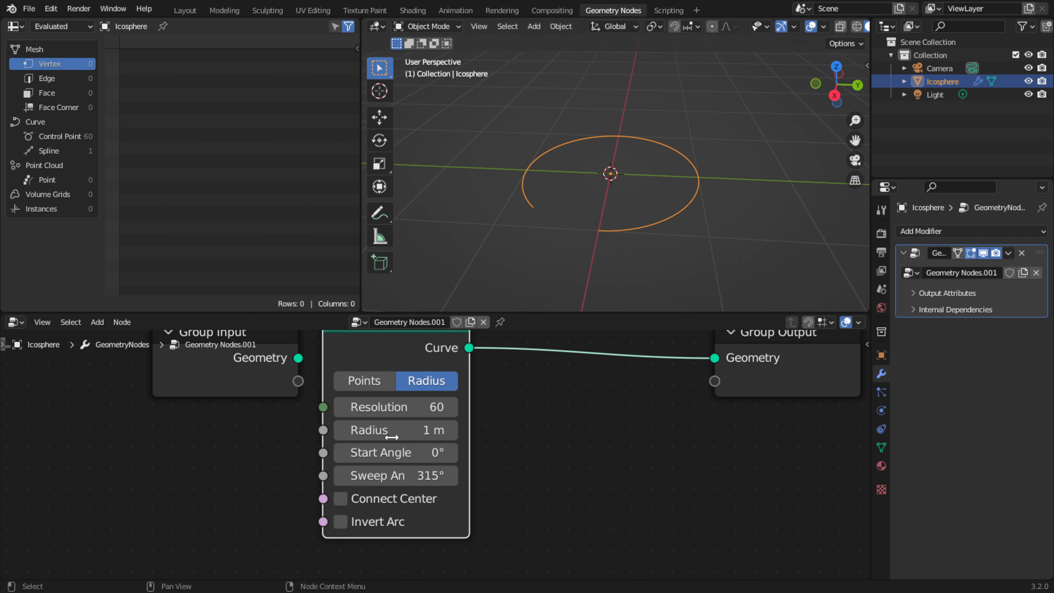
{"action": "left_click_drag", "start_coordinate": [384, 430], "coordinate": [448, 430]}
{"action": "scroll", "coordinate": [501, 228], "scroll_direction": "down", "scroll_amount": 6}
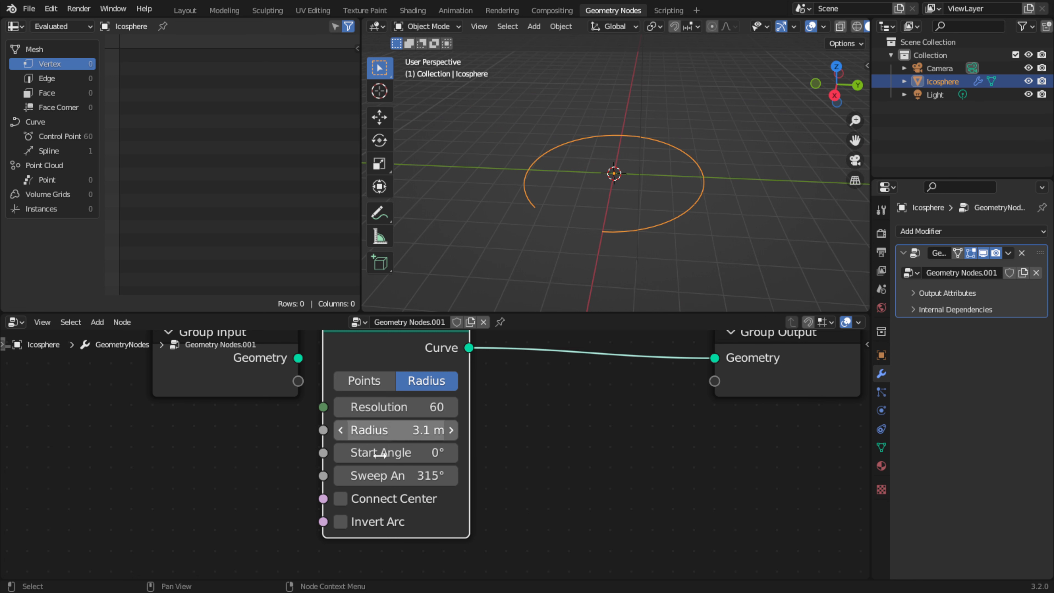
Set the arc's start angle to 10.4° and rotate the object slightly about the global Z axis
{"action": "left_click_drag", "start_coordinate": [394, 452], "coordinate": [411, 452]}
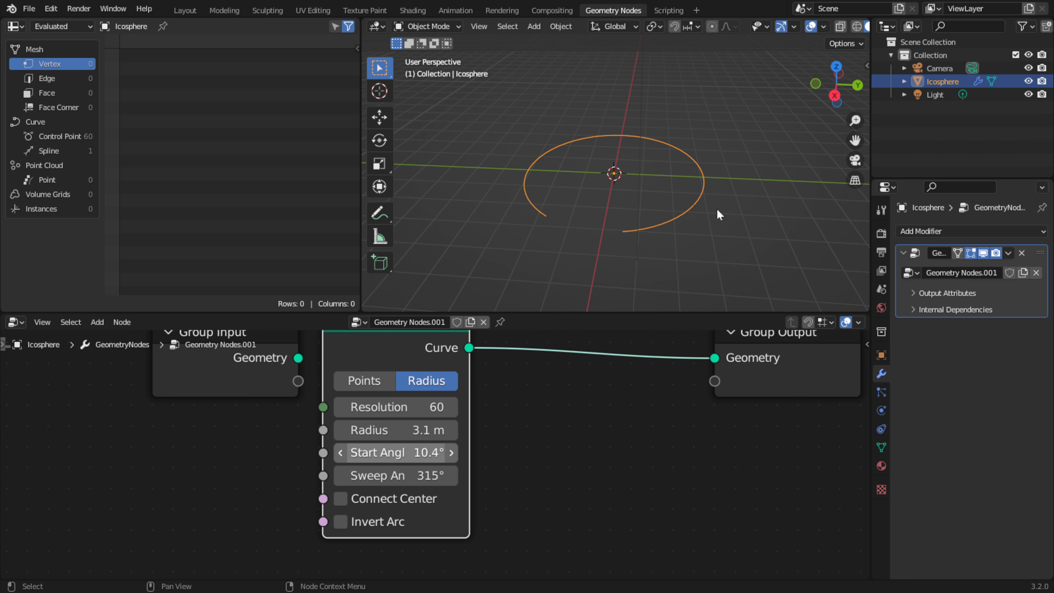
{"action": "key", "text": "r"}
{"action": "key", "text": "z"}
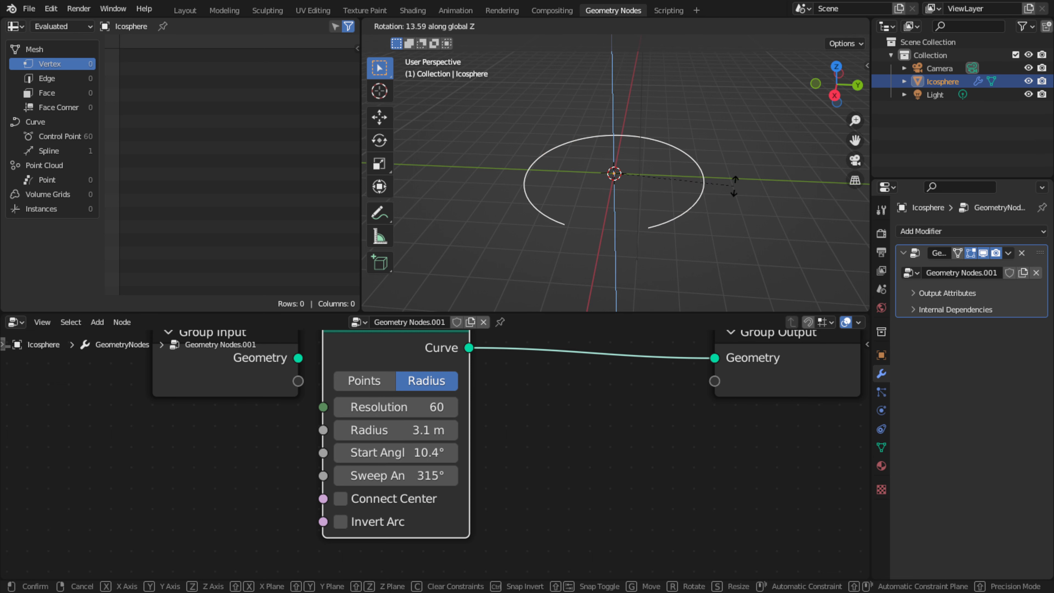
{"action": "left_click", "coordinate": [732, 192]}
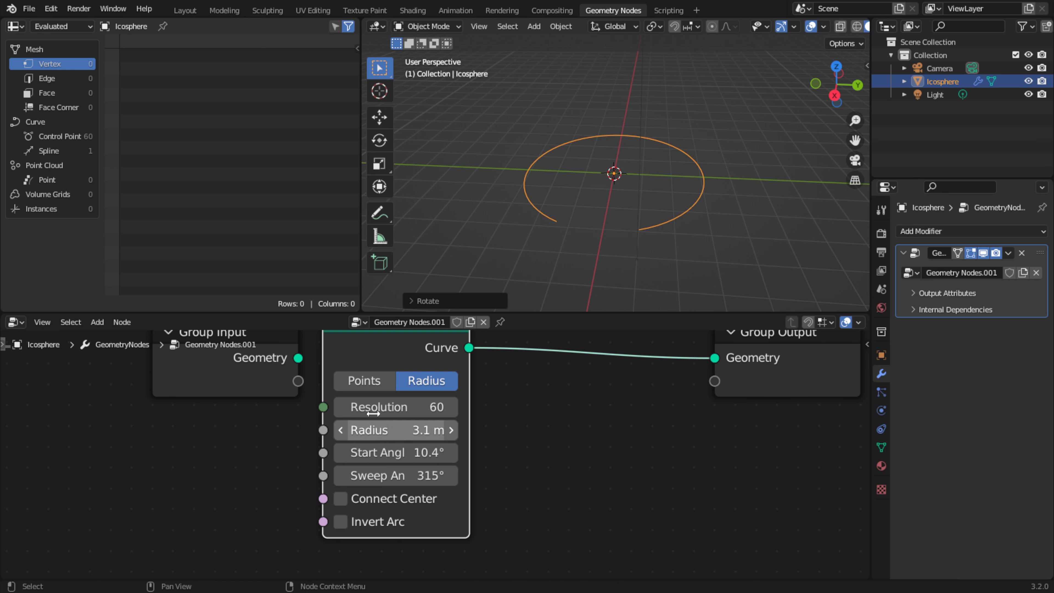
Set the arc's start angle to 80.8° and sweep angle to 219°, with Connect Center enabled
{"action": "left_click_drag", "start_coordinate": [373, 452], "coordinate": [426, 452]}
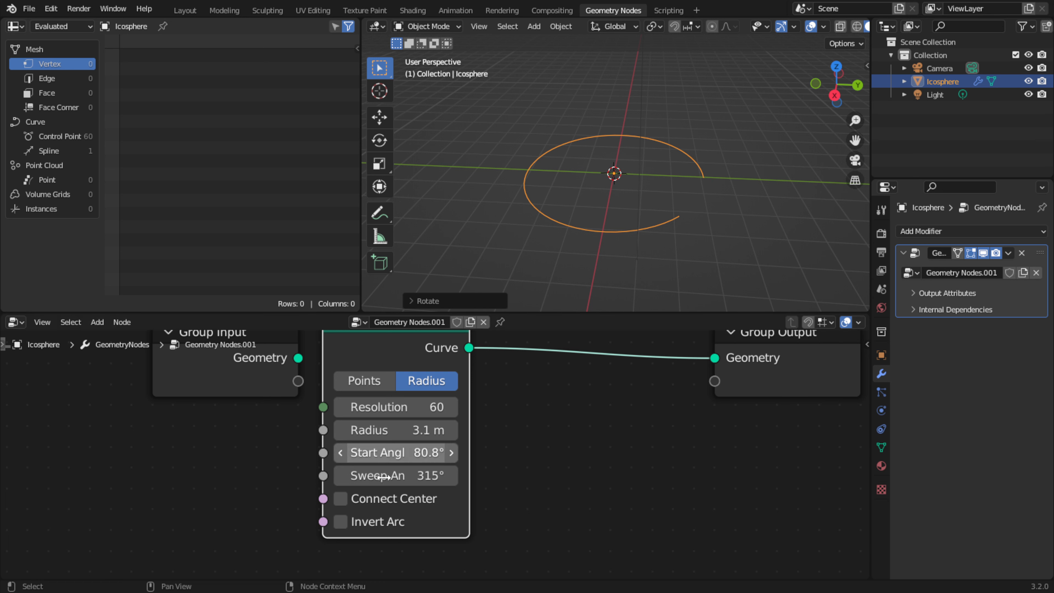
{"action": "left_click_drag", "start_coordinate": [371, 479], "coordinate": [339, 479]}
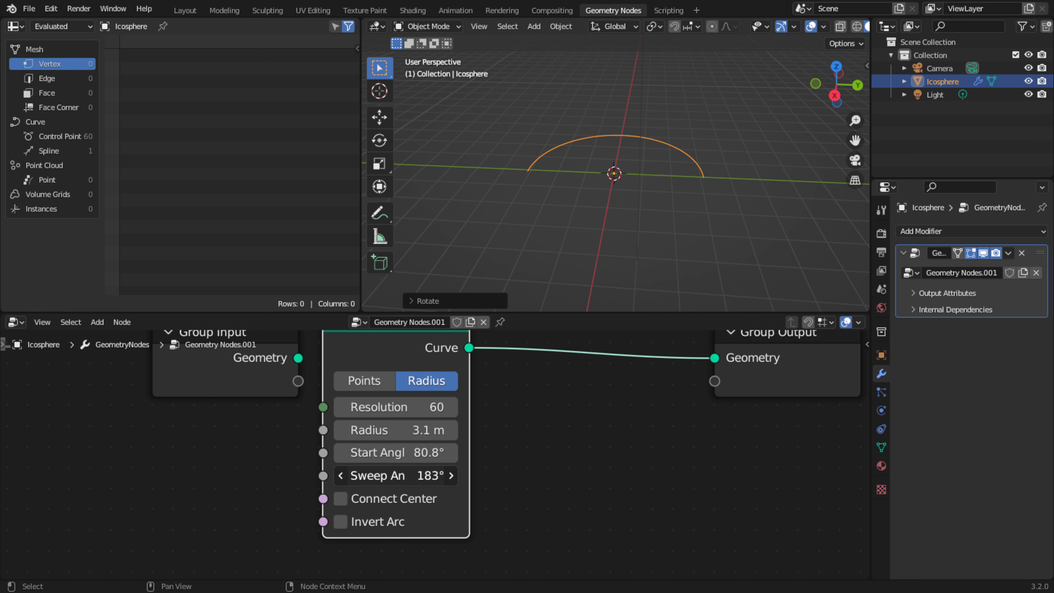
{"action": "left_click_drag", "start_coordinate": [353, 475], "coordinate": [365, 475]}
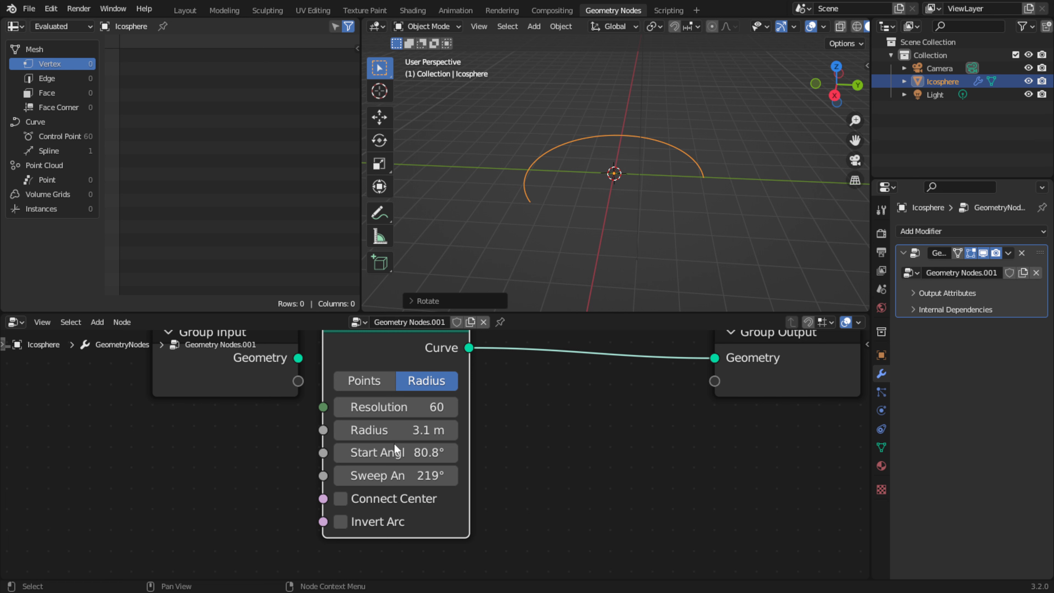
{"action": "left_click", "coordinate": [341, 499]}
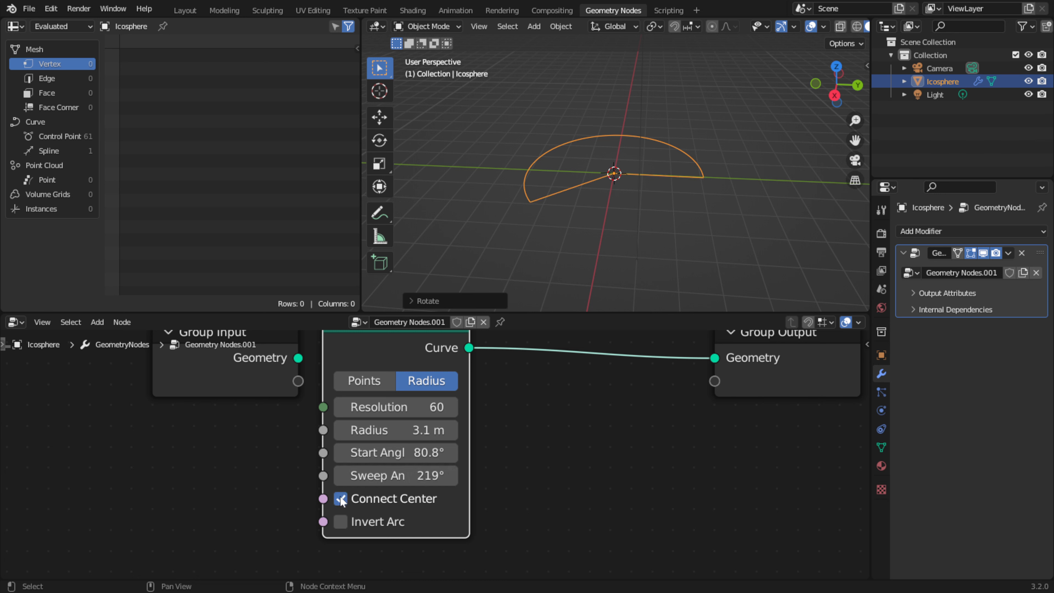
Set the arc's radius to 4.5 m, start angle to 87.3° and sweep angle to 214°, and enable Invert Arc
{"action": "mouse_move", "coordinate": [383, 478]}
{"action": "left_mouse_down"}
{"action": "mouse_move", "coordinate": [414, 477]}
{"action": "mouse_move", "coordinate": [348, 477]}
{"action": "mouse_move", "coordinate": [413, 477]}
{"action": "mouse_move", "coordinate": [363, 477]}
{"action": "mouse_move", "coordinate": [387, 474]}
{"action": "left_mouse_up"}
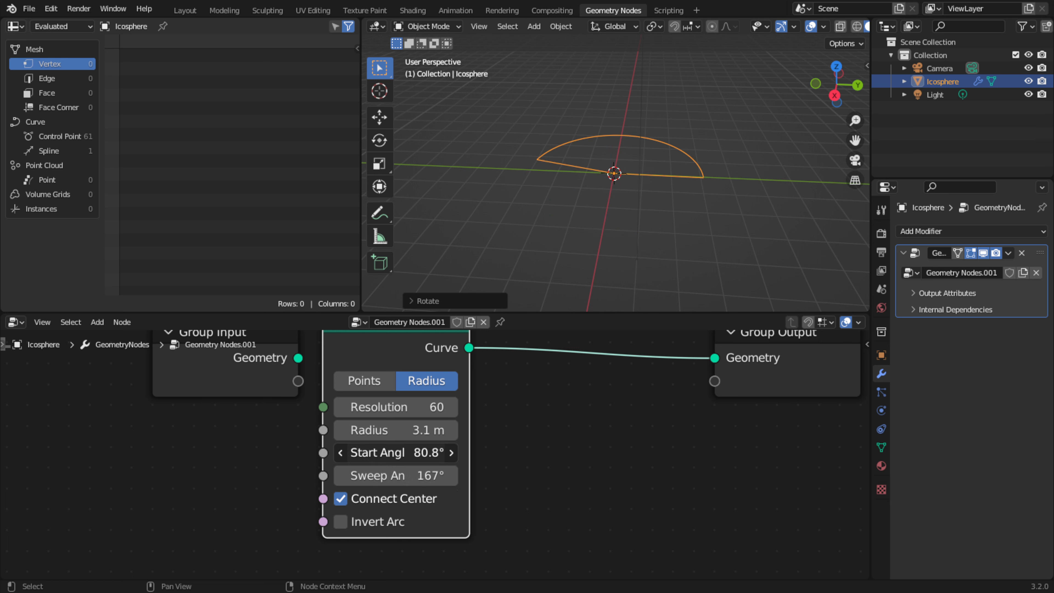
{"action": "left_click_drag", "start_coordinate": [375, 453], "coordinate": [378, 430]}
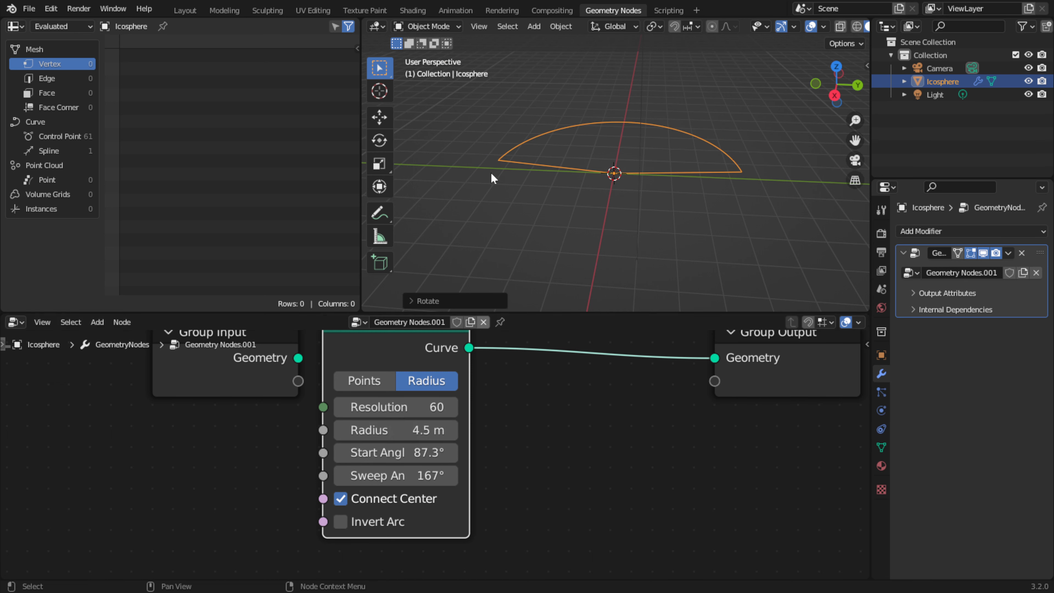
{"action": "left_click_drag", "start_coordinate": [409, 477], "coordinate": [435, 477]}
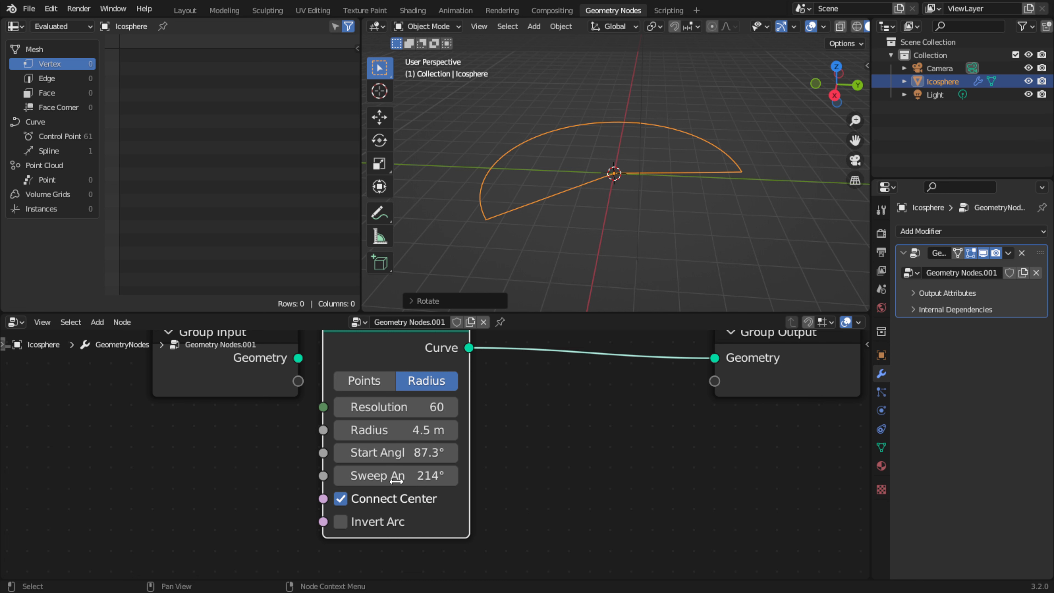
{"action": "left_click", "coordinate": [343, 520]}
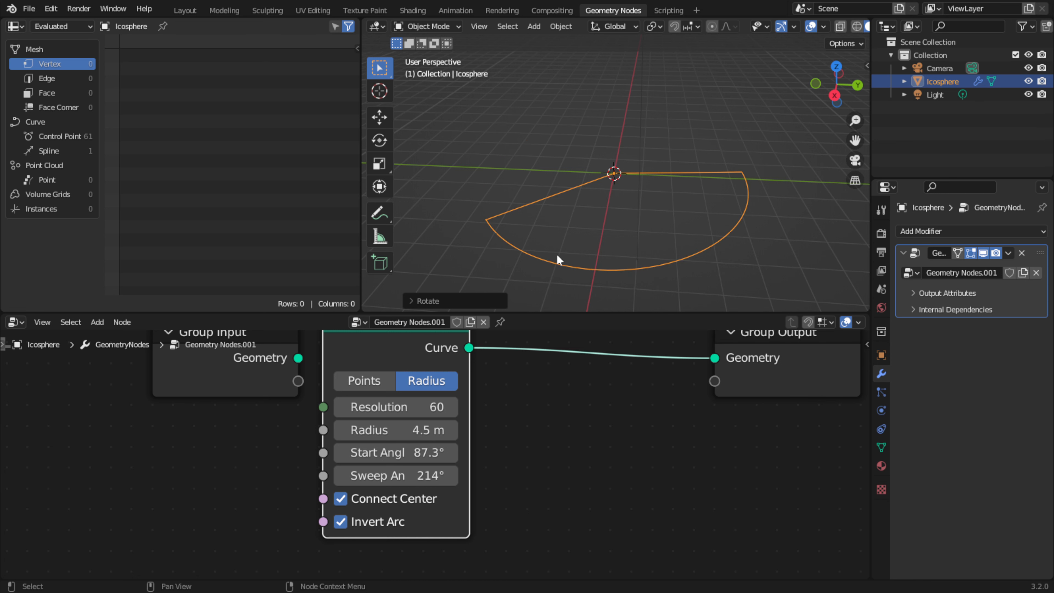
Move the Group Output node farther away from the Arc node and level it with the Arc's Curve output
{"action": "scroll", "coordinate": [572, 419], "scroll_direction": "down", "scroll_amount": 4}
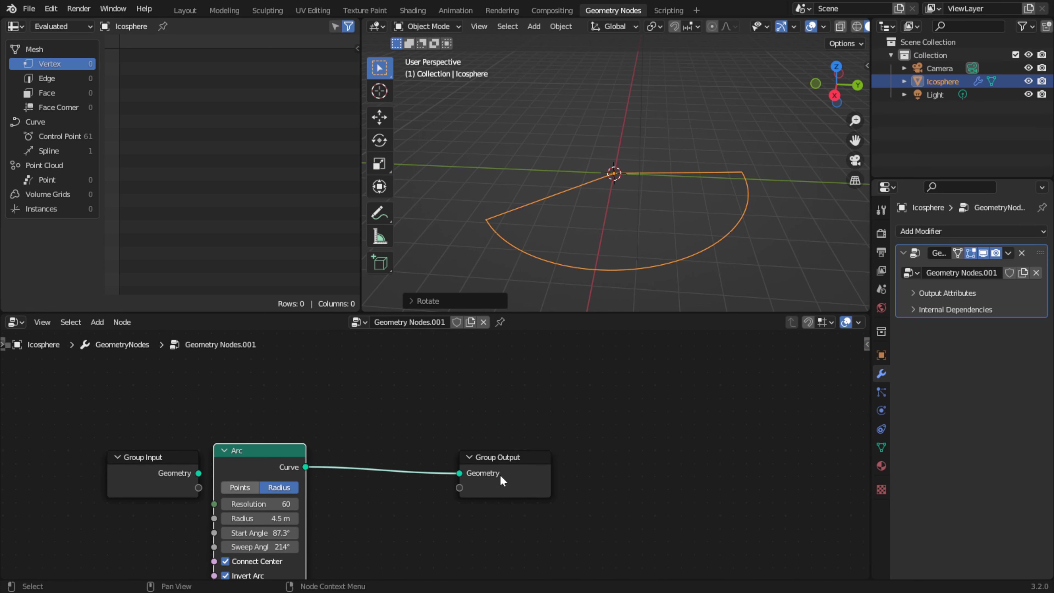
{"action": "left_click_drag", "start_coordinate": [501, 474], "coordinate": [649, 439]}
{"action": "middle_click_drag", "start_coordinate": [395, 540], "coordinate": [410, 502]}
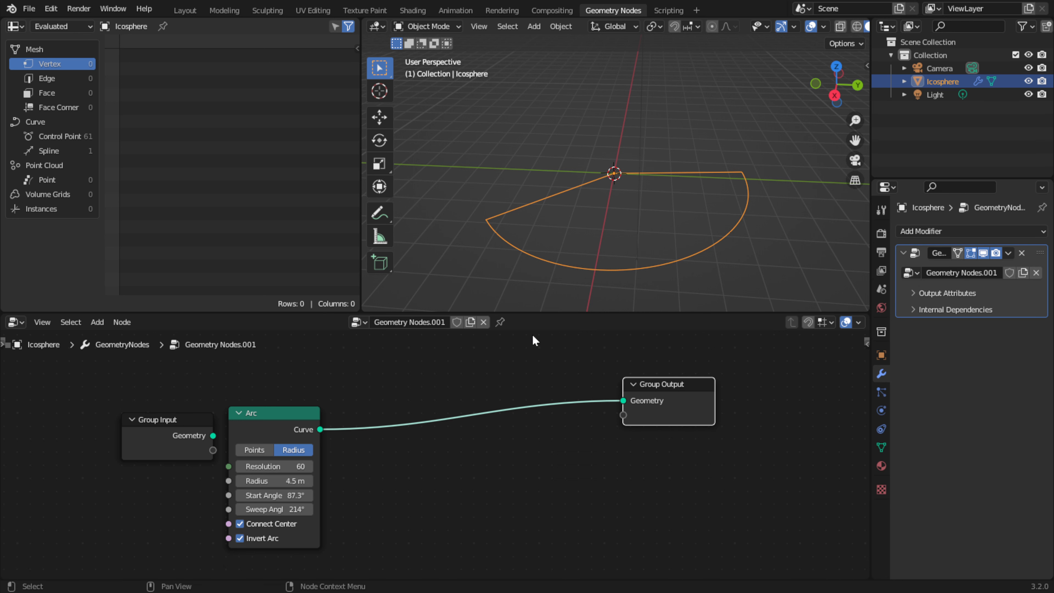
{"action": "scroll", "coordinate": [337, 468], "scroll_direction": "up", "scroll_amount": 2}
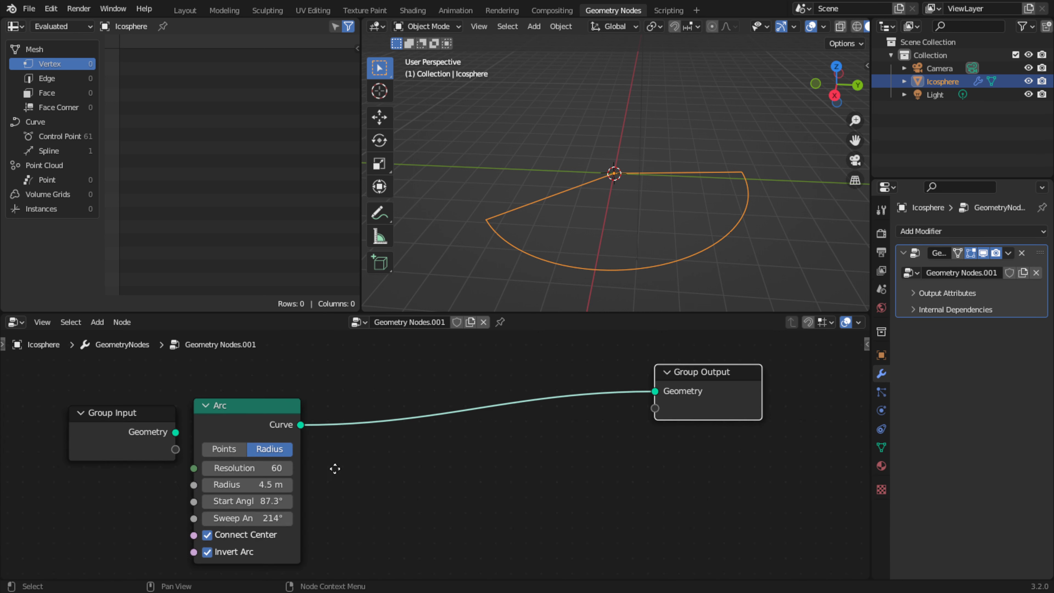
{"action": "scroll", "coordinate": [335, 469], "scroll_direction": "up", "scroll_amount": 3}
{"action": "middle_click_drag", "start_coordinate": [335, 469], "coordinate": [549, 398]}
{"action": "scroll", "coordinate": [540, 401], "scroll_direction": "down", "scroll_amount": 2}
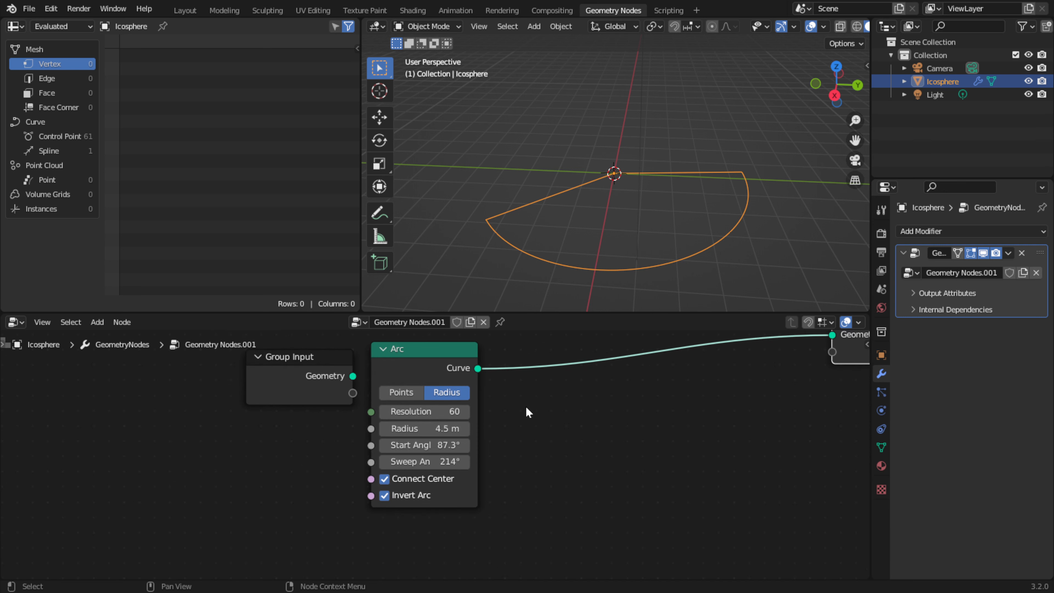
{"action": "scroll", "coordinate": [700, 375], "scroll_direction": "down", "scroll_amount": 5}
{"action": "left_click_drag", "start_coordinate": [731, 383], "coordinate": [739, 409]}
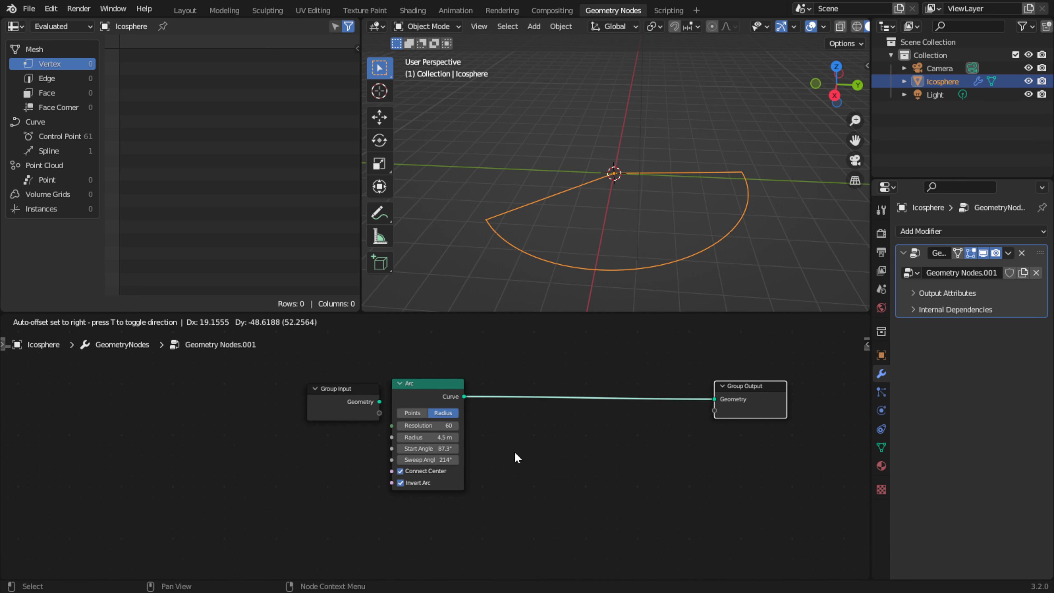
Switch the Arc node to Points mode and set its resolution to 70
{"action": "scroll", "coordinate": [517, 458], "scroll_direction": "up", "scroll_amount": 1}
{"action": "middle_click_drag", "start_coordinate": [515, 453], "coordinate": [425, 495]}
{"action": "scroll", "coordinate": [443, 458], "scroll_direction": "up", "scroll_amount": 3}
{"action": "scroll", "coordinate": [445, 460], "scroll_direction": "down", "scroll_amount": 2}
{"action": "scroll", "coordinate": [446, 460], "scroll_direction": "up", "scroll_amount": 2}
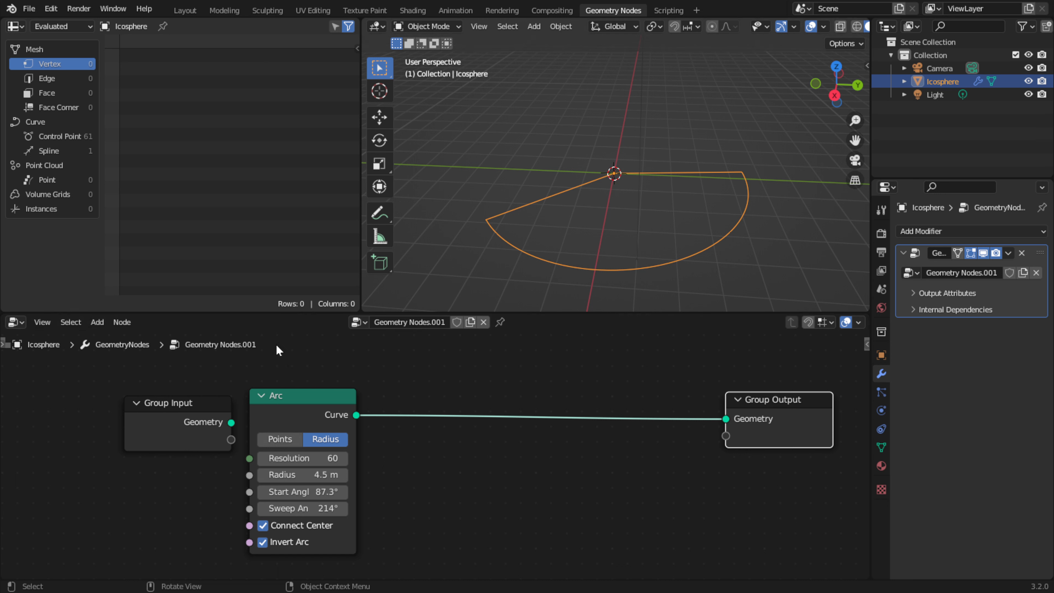
{"action": "left_click", "coordinate": [280, 439]}
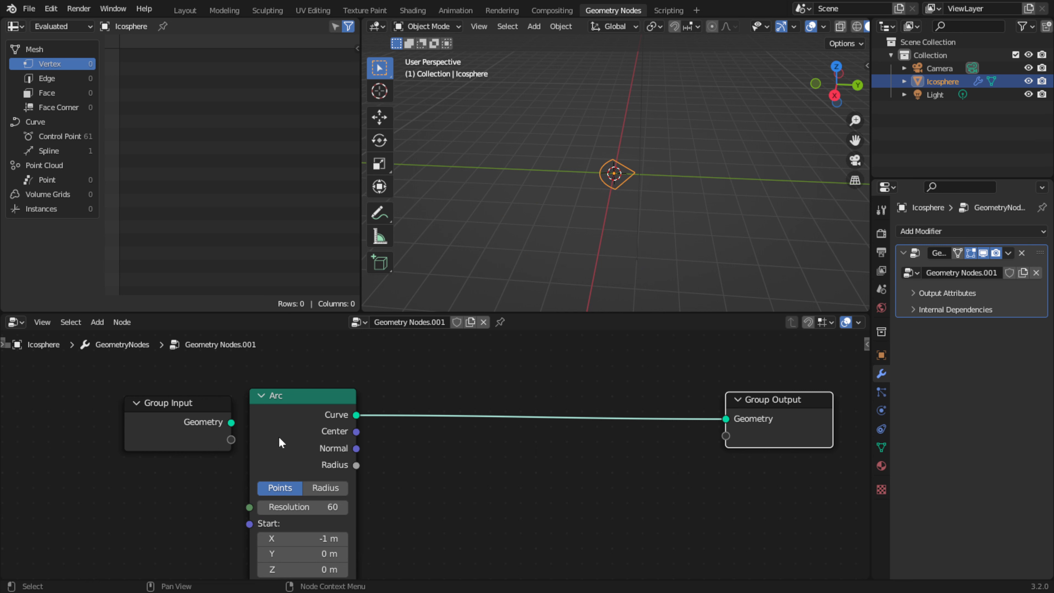
{"action": "scroll", "coordinate": [619, 195], "scroll_direction": "up", "scroll_amount": 6}
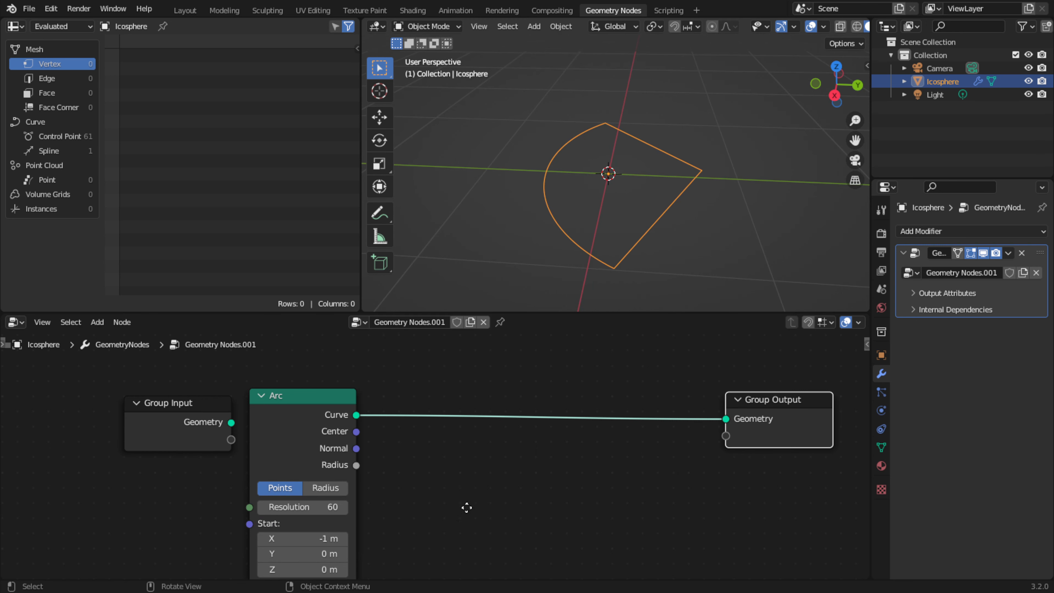
{"action": "middle_click_drag", "start_coordinate": [466, 508], "coordinate": [469, 392]}
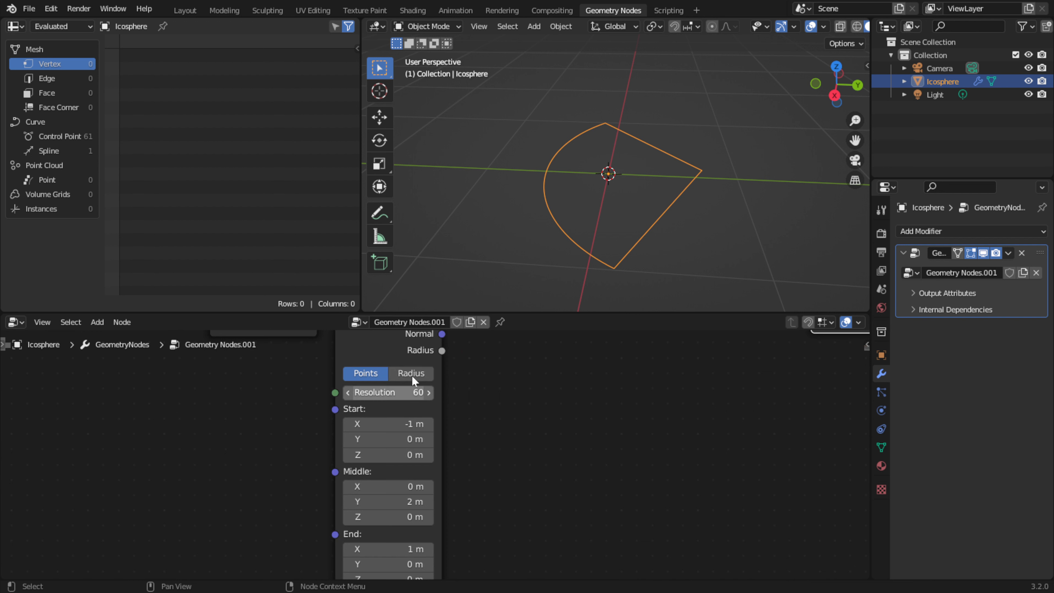
{"action": "left_click_drag", "start_coordinate": [394, 387], "coordinate": [431, 392]}
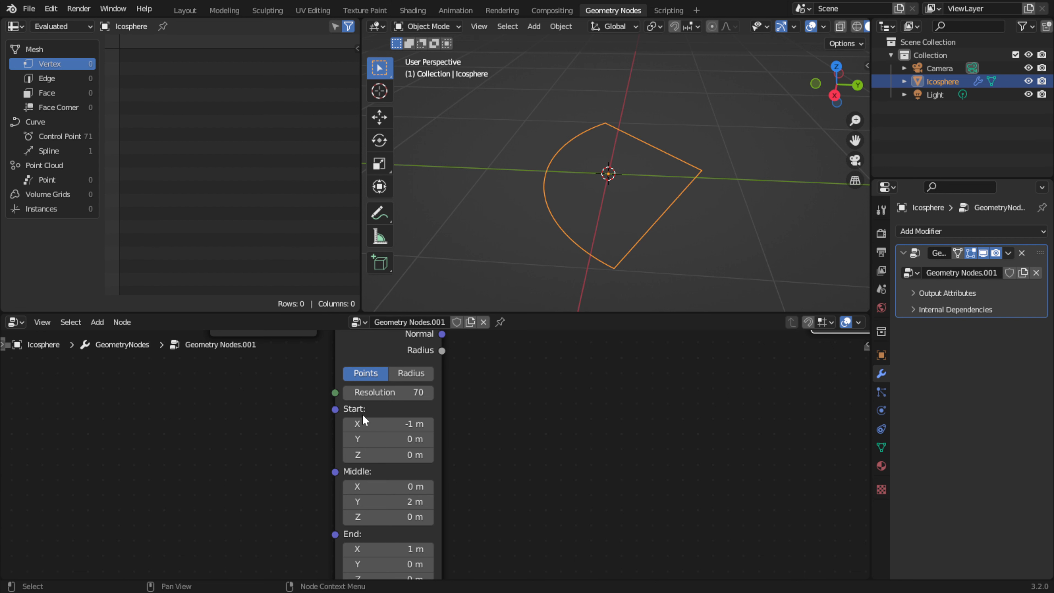
Move the arc's start point to X 9.9 m and Y 0.8 m
{"action": "left_click_drag", "start_coordinate": [370, 423], "coordinate": [396, 420]}
{"action": "scroll", "coordinate": [544, 247], "scroll_direction": "down", "scroll_amount": 5}
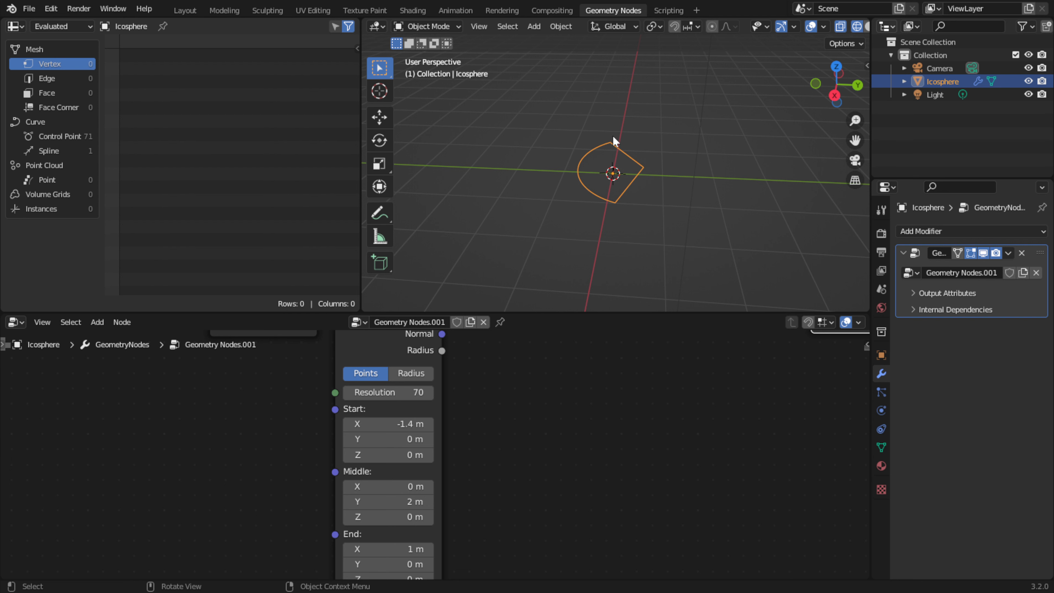
{"action": "scroll", "coordinate": [613, 135], "scroll_direction": "up", "scroll_amount": 5}
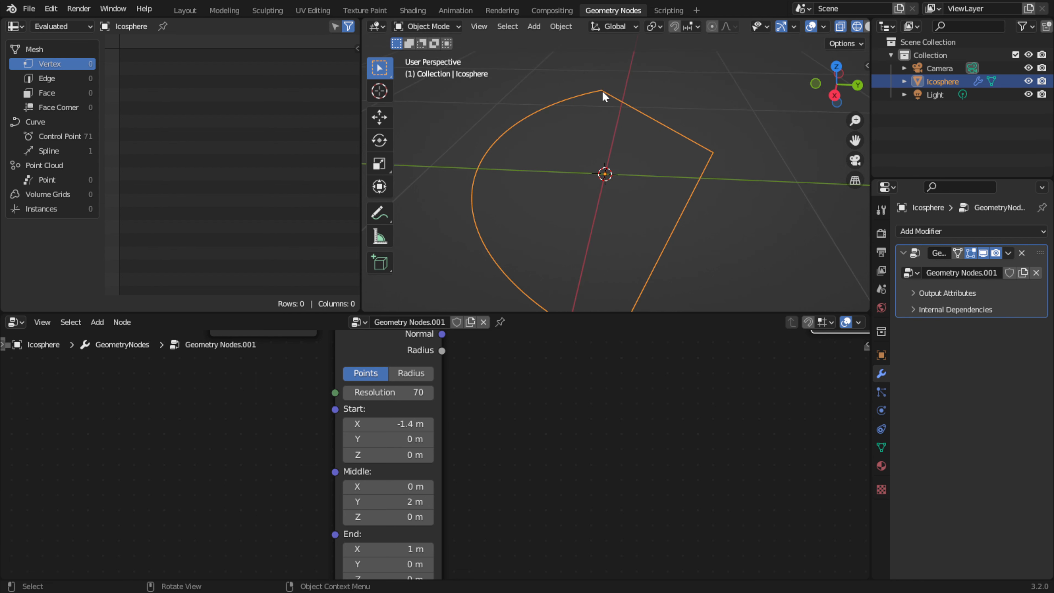
{"action": "middle_click_drag", "start_coordinate": [576, 111], "coordinate": [585, 211]}
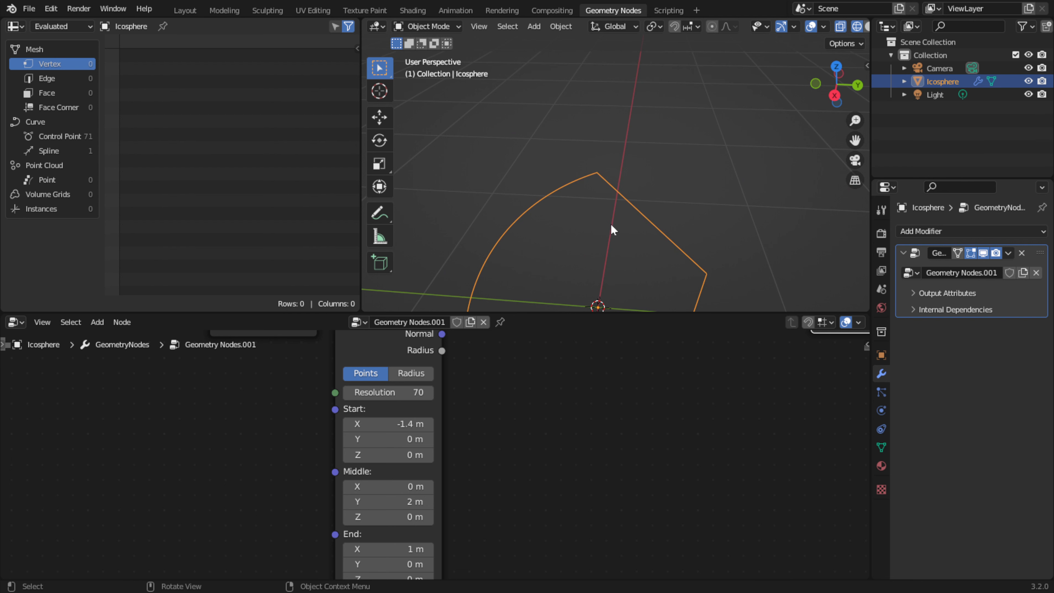
{"action": "key", "text": "KP_Decimal"}
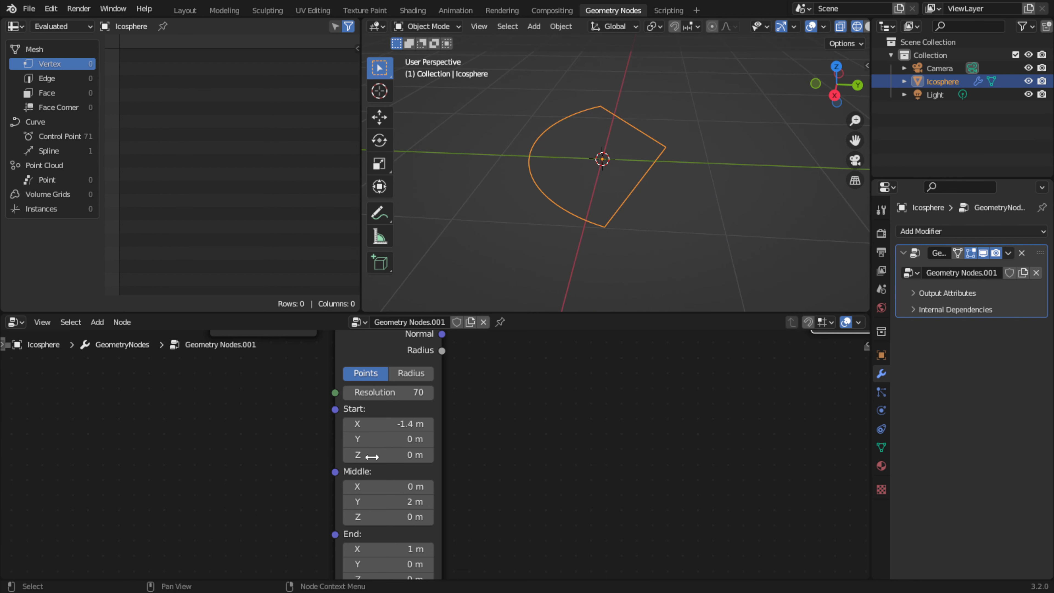
{"action": "left_click_drag", "start_coordinate": [371, 439], "coordinate": [411, 424]}
{"action": "key", "text": "KP_Decimal"}
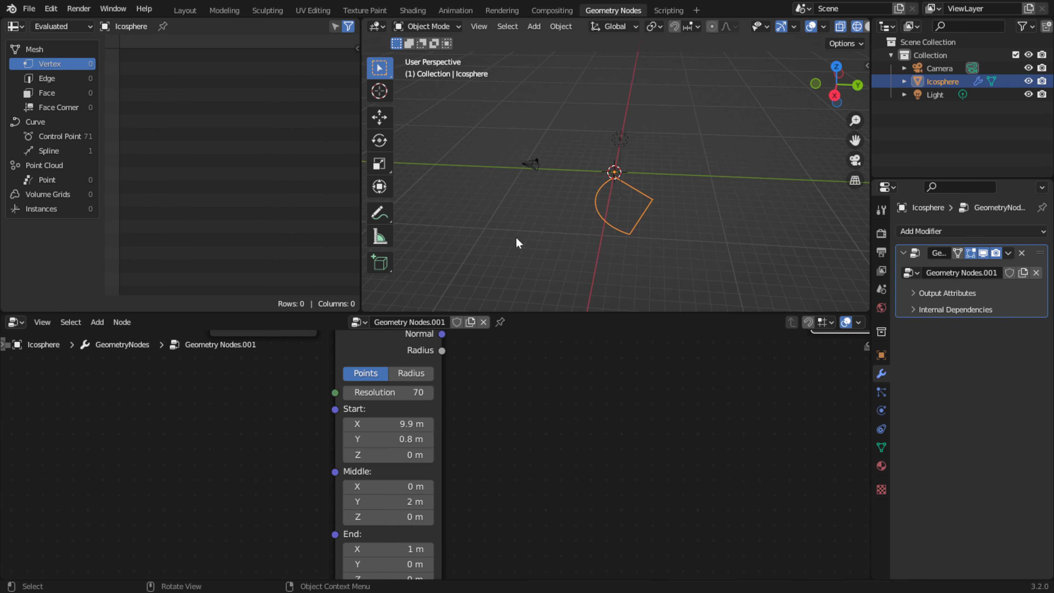
Set the arc's start point to X -7 m and Y 0 m
{"action": "left_click_drag", "start_coordinate": [386, 424], "coordinate": [353, 423]}
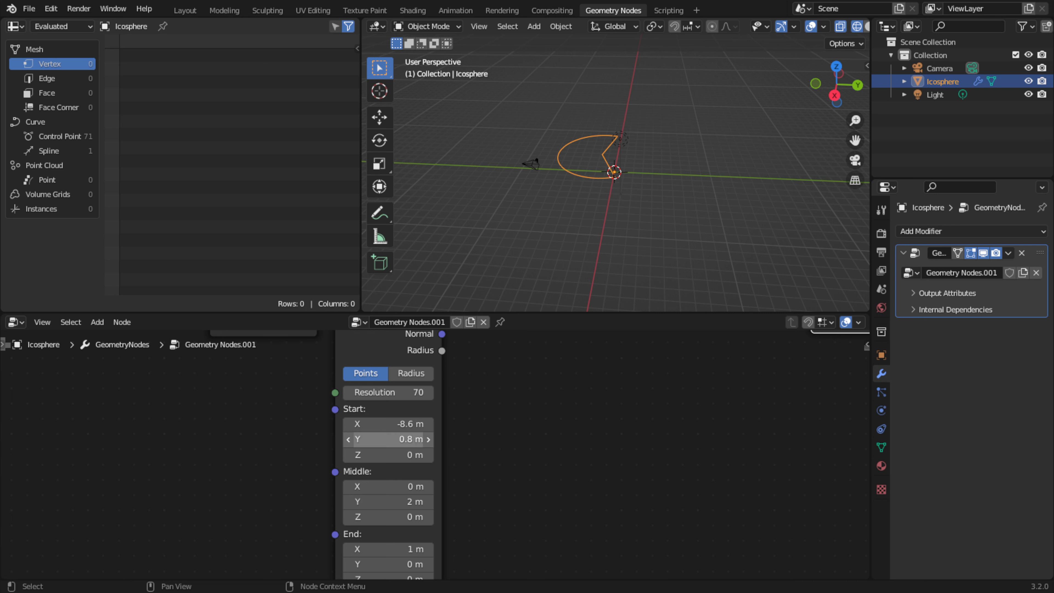
{"action": "double_click", "coordinate": [388, 439]}
{"action": "type", "text": "0"}
{"action": "key", "text": "Return"}
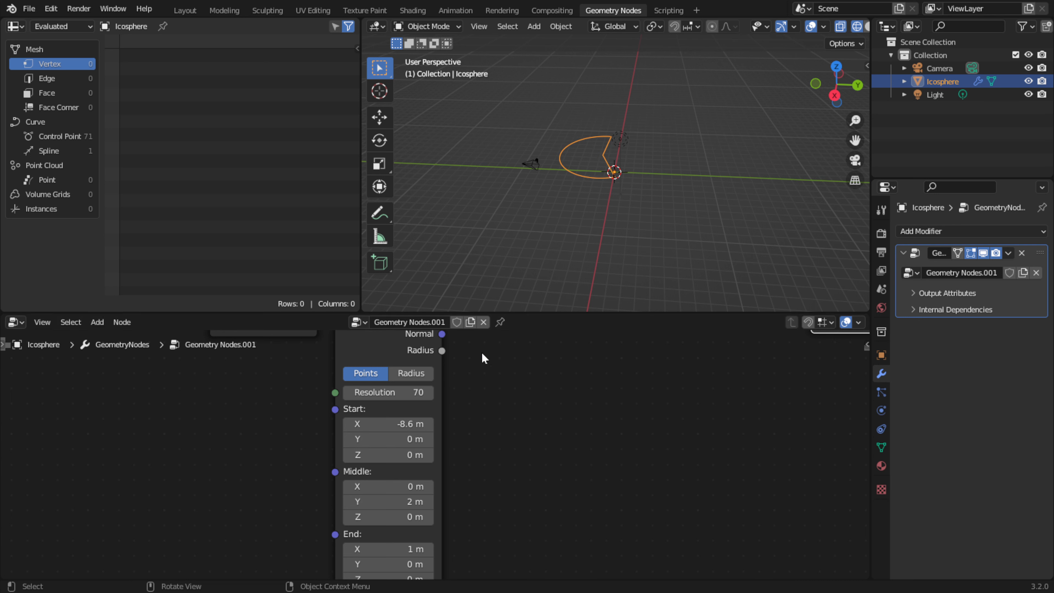
{"action": "left_click_drag", "start_coordinate": [388, 424], "coordinate": [412, 424]}
{"action": "middle_click_drag", "start_coordinate": [503, 489], "coordinate": [501, 461]}
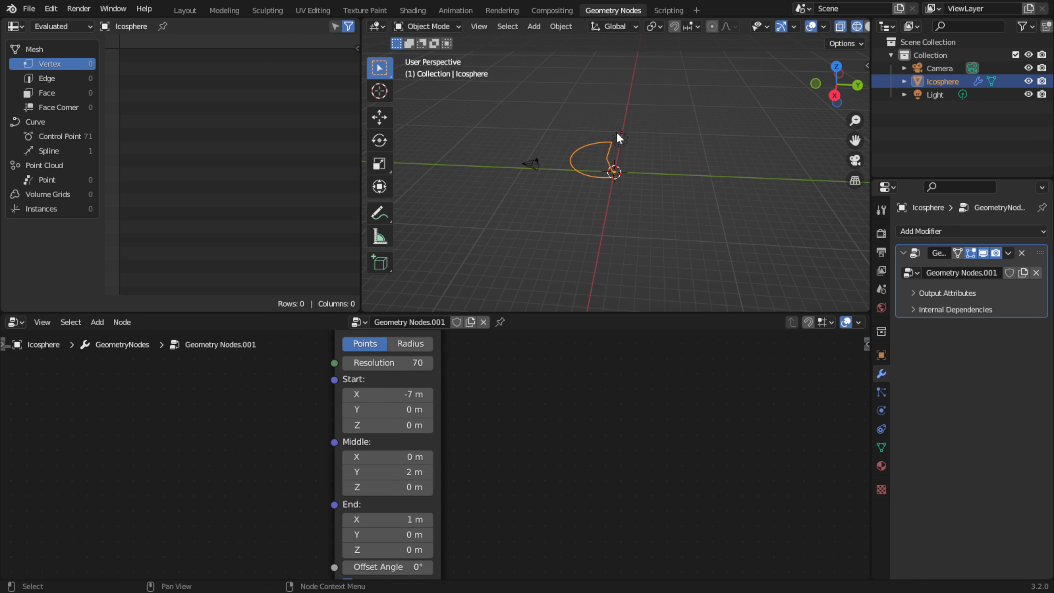
Switch the viewport to the top orthographic view and set the arc's middle point Y to 39 m
{"action": "scroll", "coordinate": [613, 140], "scroll_direction": "up", "scroll_amount": 4}
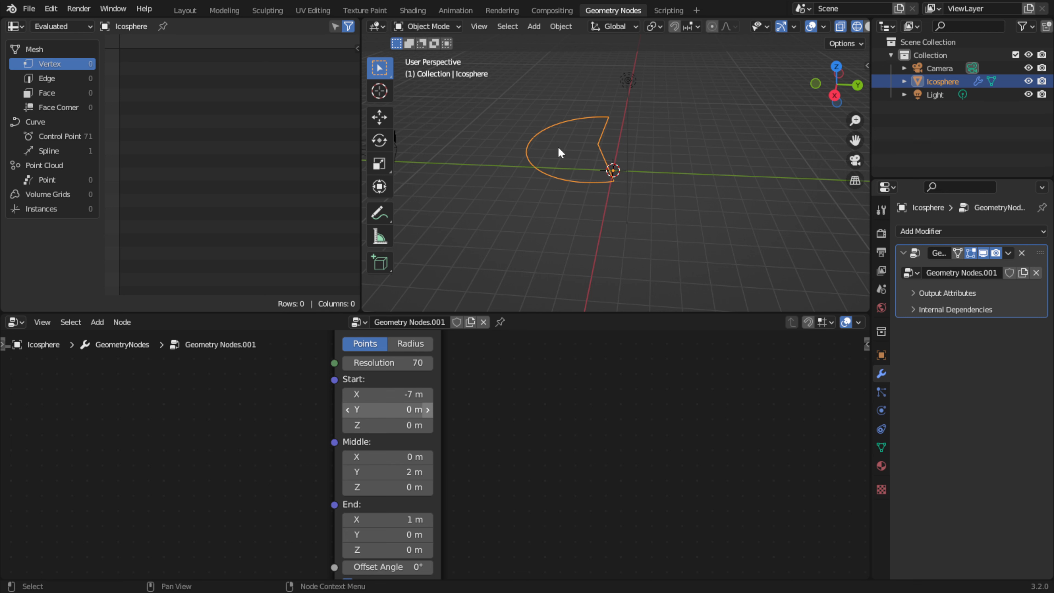
{"action": "left_click", "coordinate": [839, 73]}
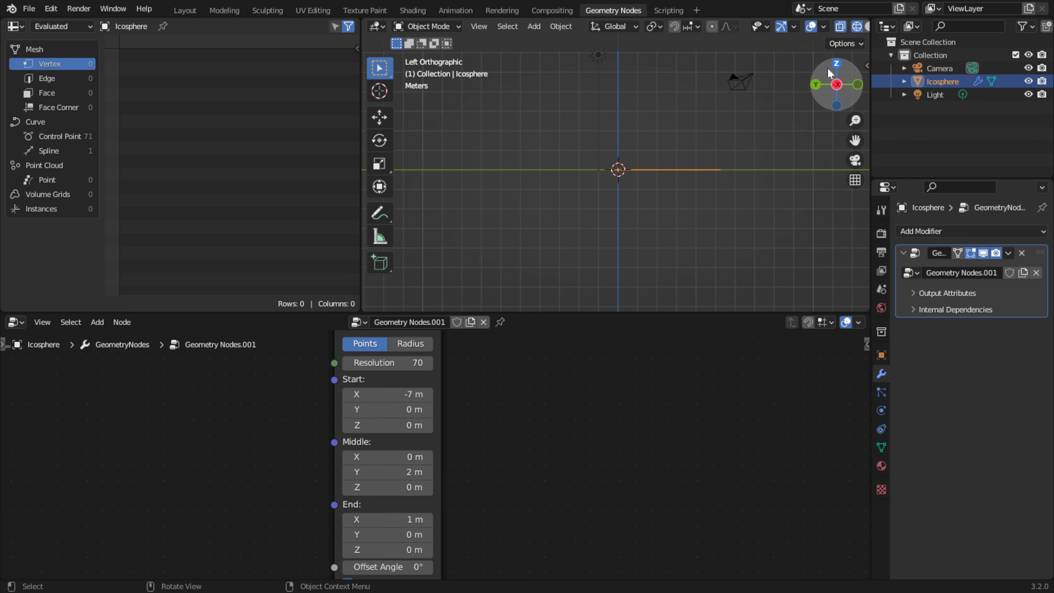
{"action": "left_click", "coordinate": [838, 65]}
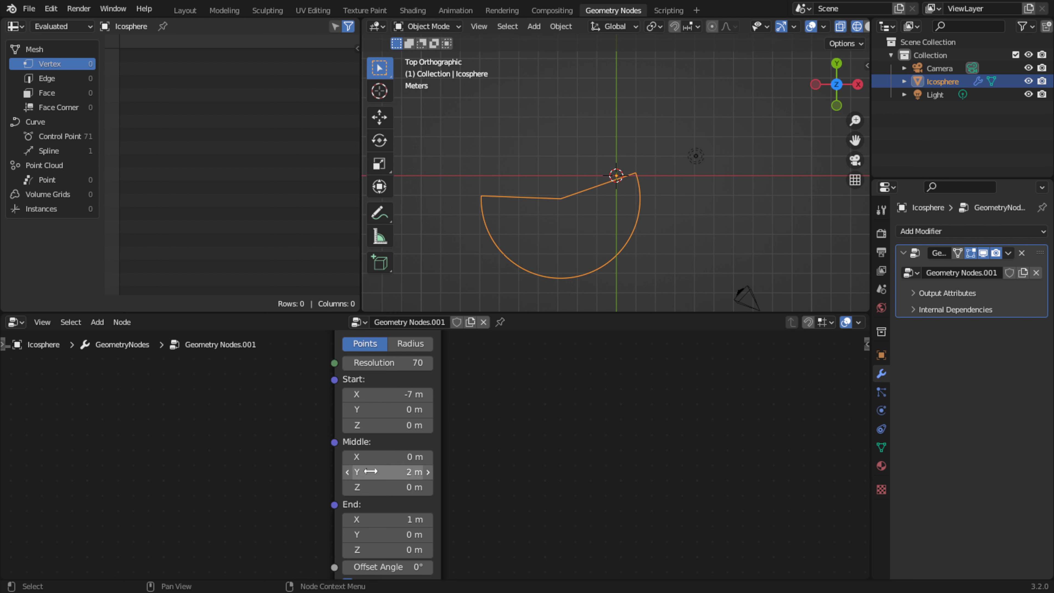
{"action": "scroll", "coordinate": [516, 161], "scroll_direction": "down", "scroll_amount": 6}
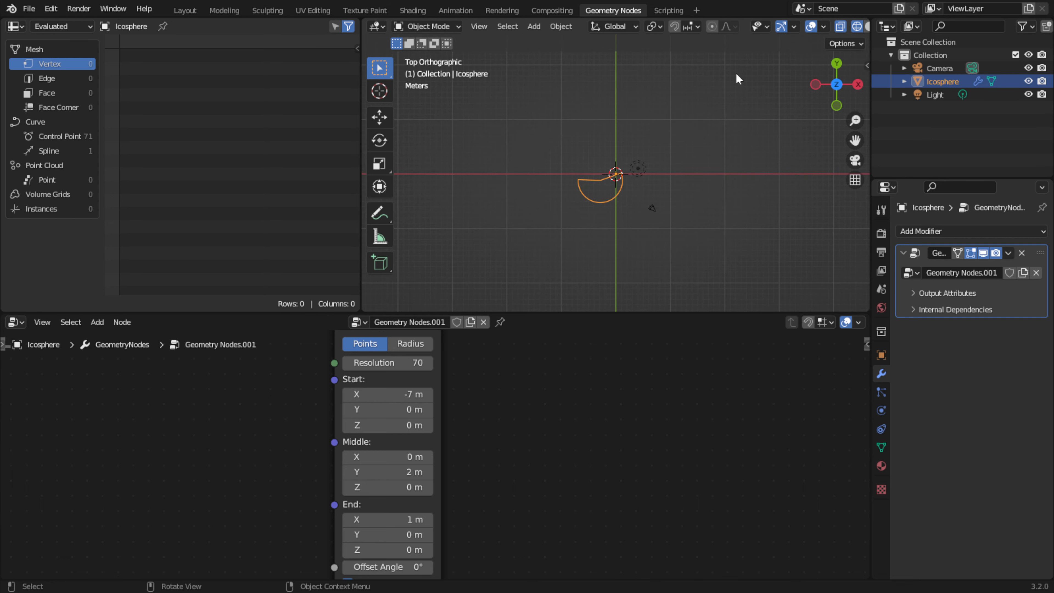
{"action": "left_click_drag", "start_coordinate": [388, 471], "coordinate": [583, 472]}
{"action": "middle_click_drag", "start_coordinate": [513, 483], "coordinate": [522, 431]}
Set the arc's end point X to 1.2 m and raise the start point X slightly beyond 28.2 m
{"action": "left_click_drag", "start_coordinate": [384, 356], "coordinate": [466, 356]}
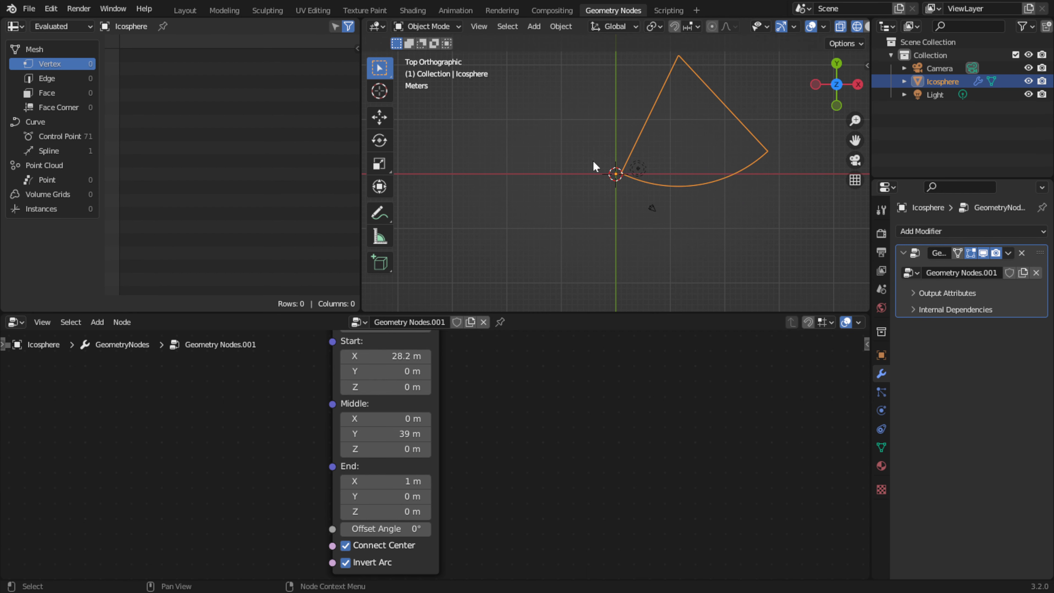
{"action": "mouse_move", "coordinate": [399, 481]}
{"action": "left_mouse_down"}
{"action": "mouse_move", "coordinate": [384, 481]}
{"action": "mouse_move", "coordinate": [395, 481]}
{"action": "left_mouse_up"}
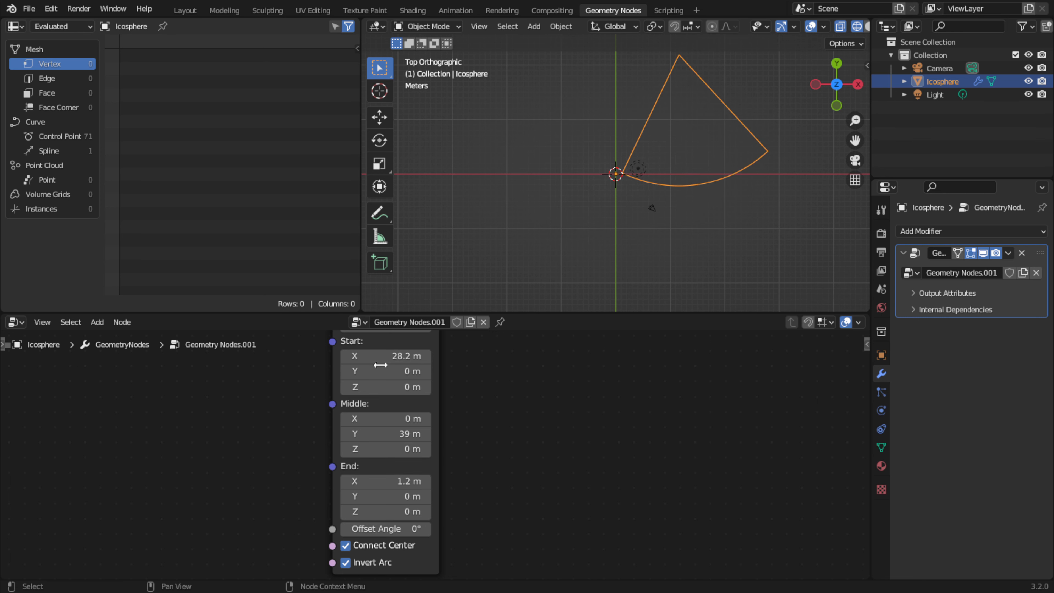
{"action": "mouse_move", "coordinate": [376, 356]}
{"action": "left_mouse_down"}
{"action": "mouse_move", "coordinate": [400, 356]}
{"action": "mouse_move", "coordinate": [377, 356]}
{"action": "left_mouse_up"}
Try the arc with Connect Center and Invert Arc switched off, and enable both options again
{"action": "middle_click_drag", "start_coordinate": [494, 404], "coordinate": [550, 559]}
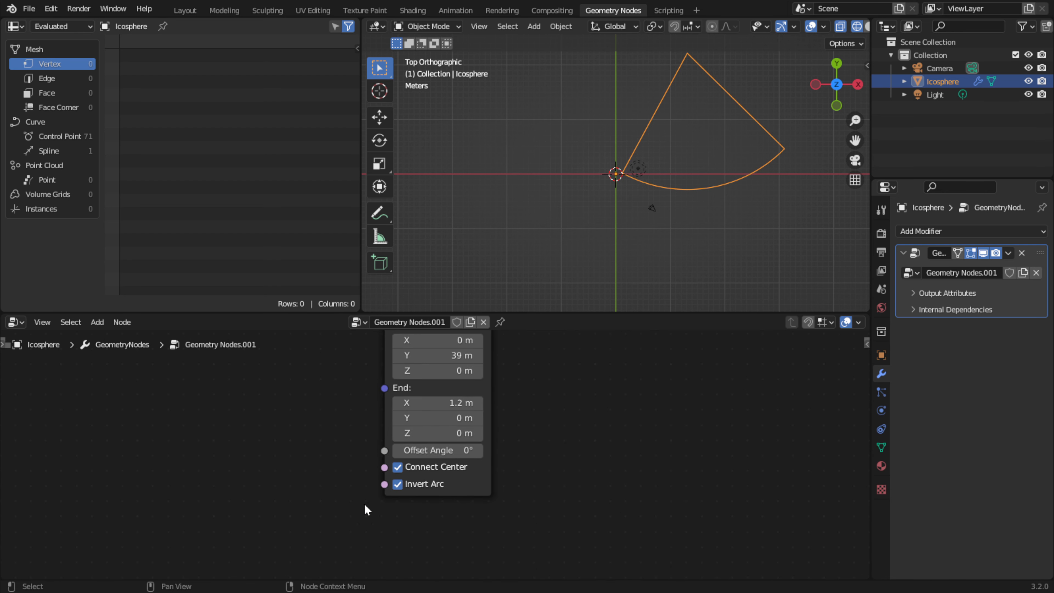
{"action": "left_click", "coordinate": [397, 466]}
{"action": "left_click", "coordinate": [397, 482]}
{"action": "left_click", "coordinate": [397, 481]}
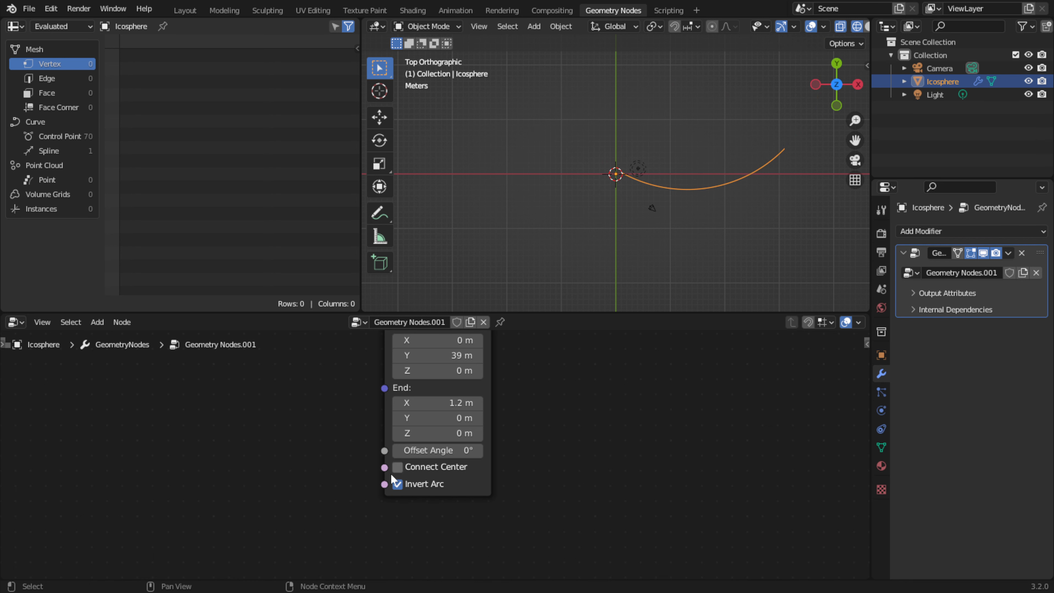
{"action": "left_click", "coordinate": [397, 467]}
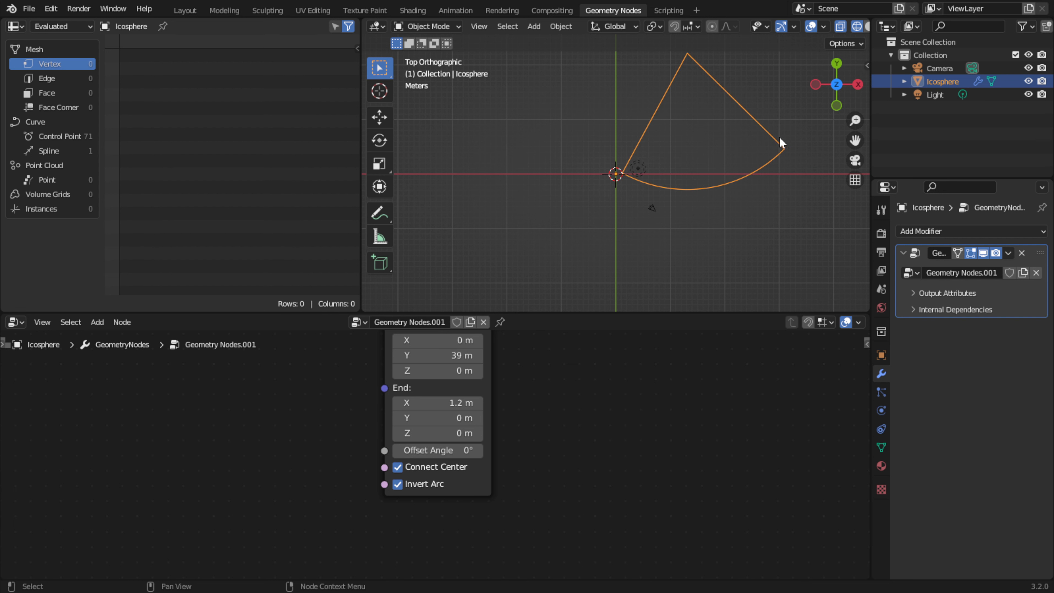
Disable Invert Arc and set the arc's start point X to 59 m and middle point X to 57.5 m
{"action": "left_click", "coordinate": [398, 485]}
{"action": "scroll", "coordinate": [602, 179], "scroll_direction": "down", "scroll_amount": 5}
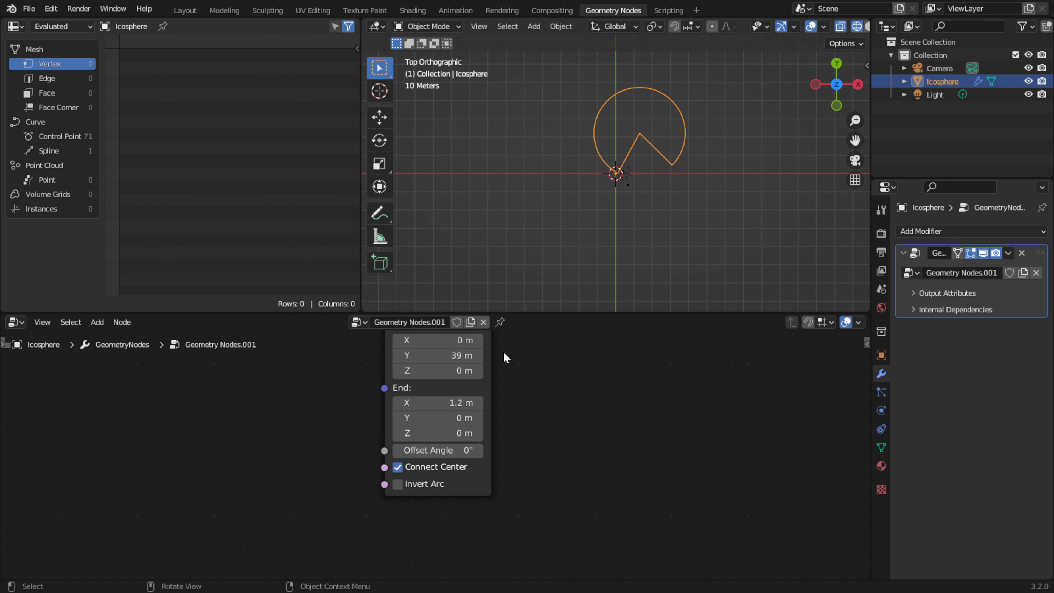
{"action": "middle_click_drag", "start_coordinate": [512, 392], "coordinate": [516, 472]}
{"action": "left_click_drag", "start_coordinate": [443, 358], "coordinate": [508, 358]}
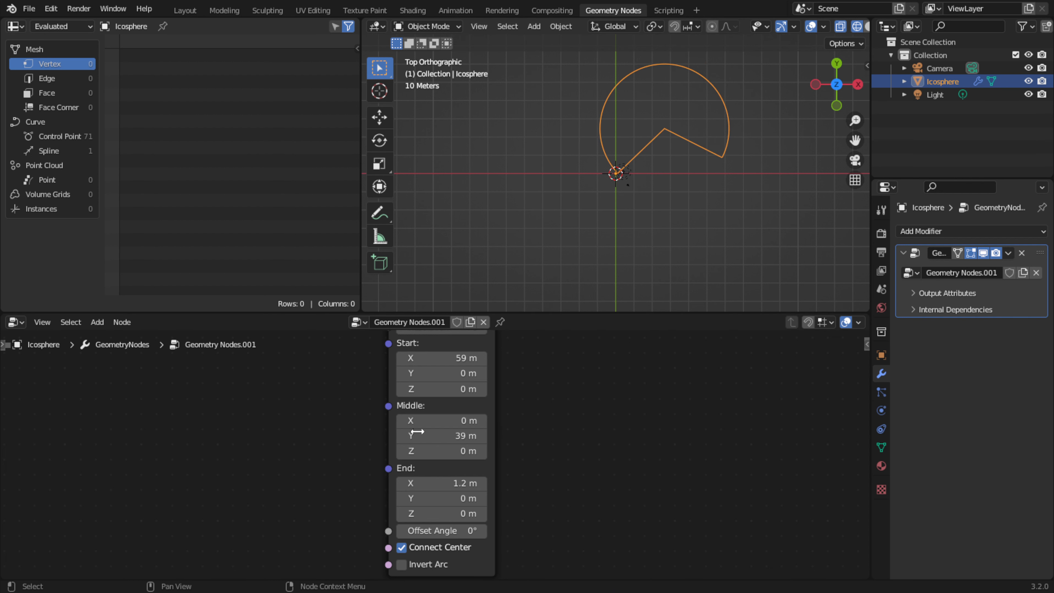
{"action": "left_click_drag", "start_coordinate": [417, 420], "coordinate": [457, 420]}
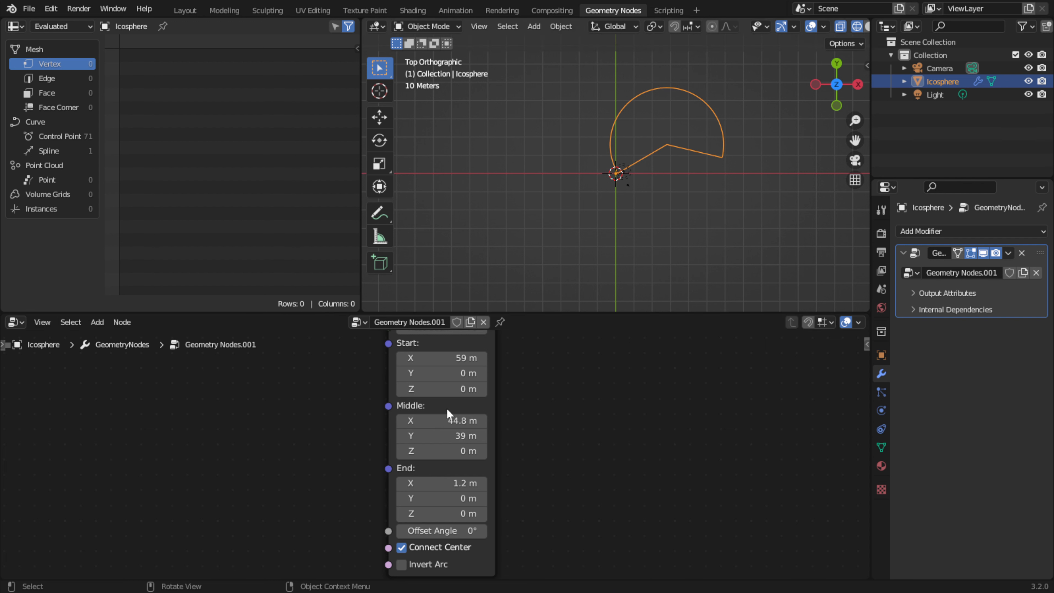
{"action": "mouse_move", "coordinate": [442, 421]}
{"action": "left_mouse_down"}
{"action": "mouse_move", "coordinate": [470, 420]}
{"action": "mouse_move", "coordinate": [453, 421]}
{"action": "left_mouse_up"}
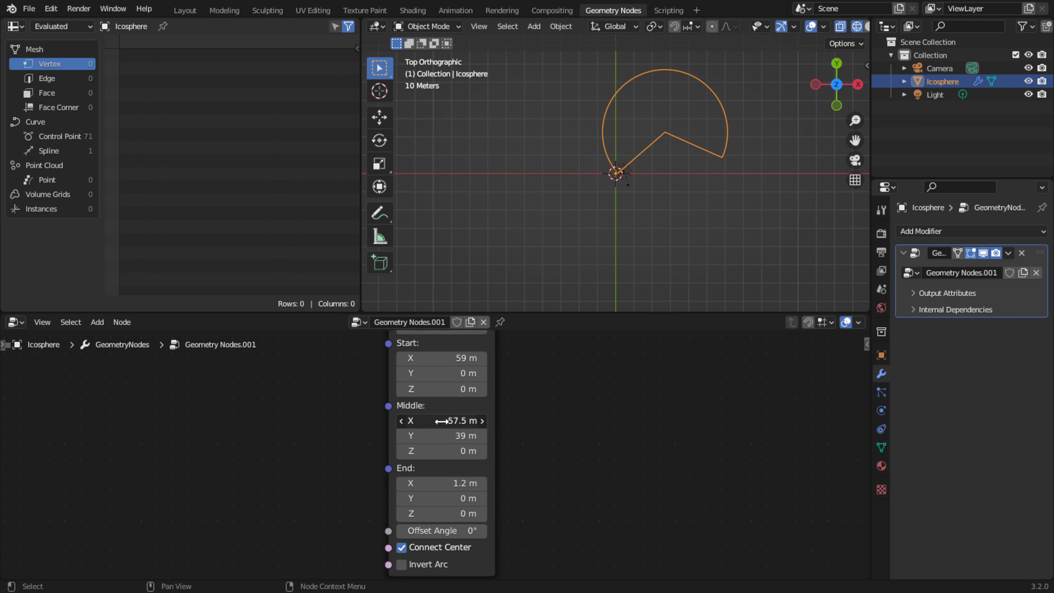
Set the arc's end point X to -50.1 m and offset angle to -9.9°, with Invert Arc enabled
{"action": "middle_click_drag", "start_coordinate": [477, 482], "coordinate": [485, 422]}
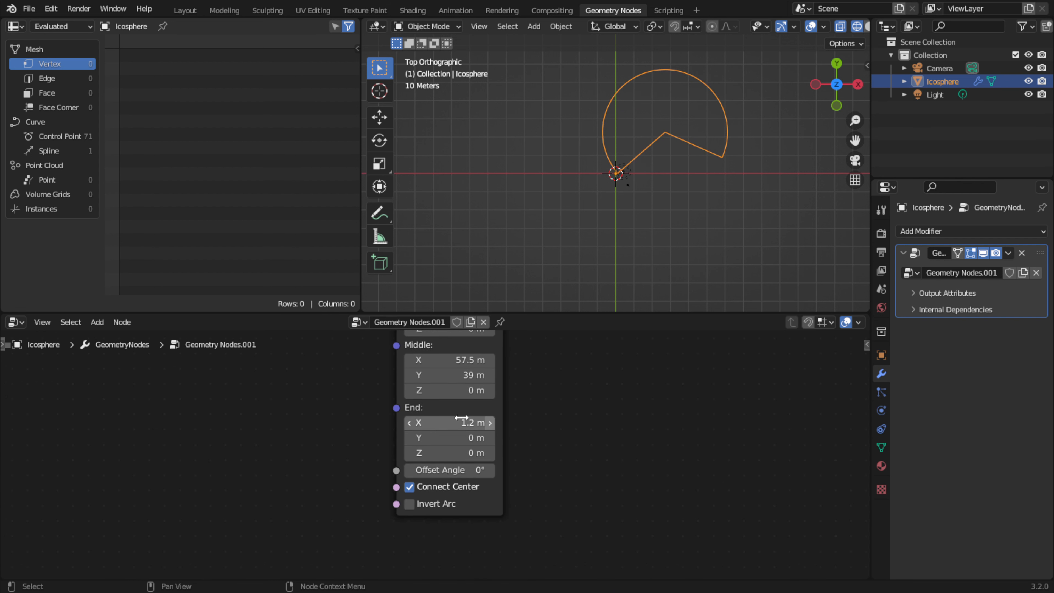
{"action": "left_click_drag", "start_coordinate": [461, 418], "coordinate": [409, 423]}
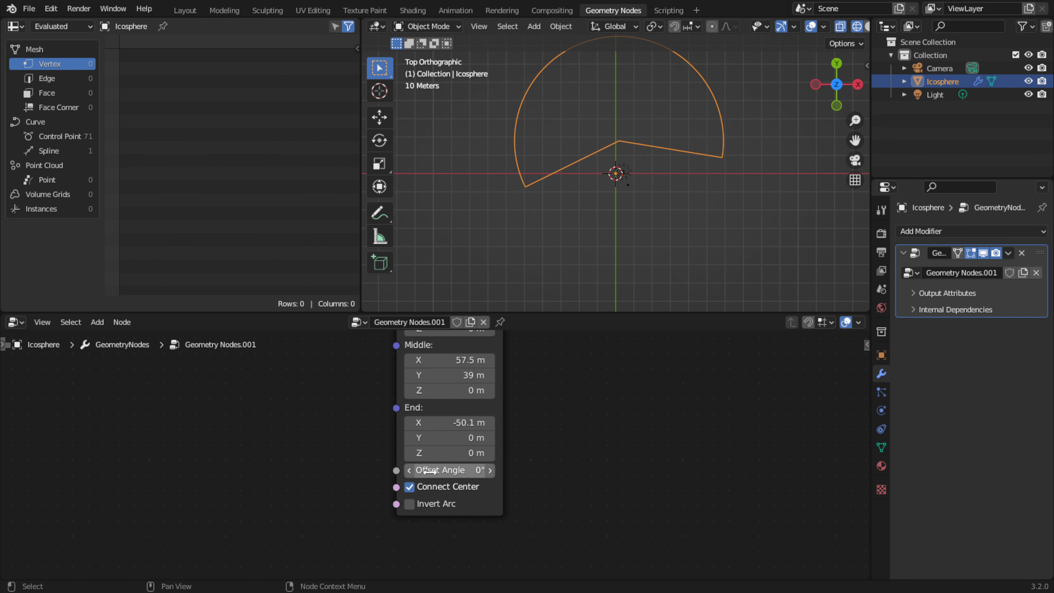
{"action": "mouse_move", "coordinate": [429, 471]}
{"action": "left_mouse_down"}
{"action": "mouse_move", "coordinate": [478, 471]}
{"action": "mouse_move", "coordinate": [296, 470]}
{"action": "mouse_move", "coordinate": [504, 471]}
{"action": "mouse_move", "coordinate": [451, 471]}
{"action": "mouse_move", "coordinate": [424, 488]}
{"action": "left_mouse_up"}
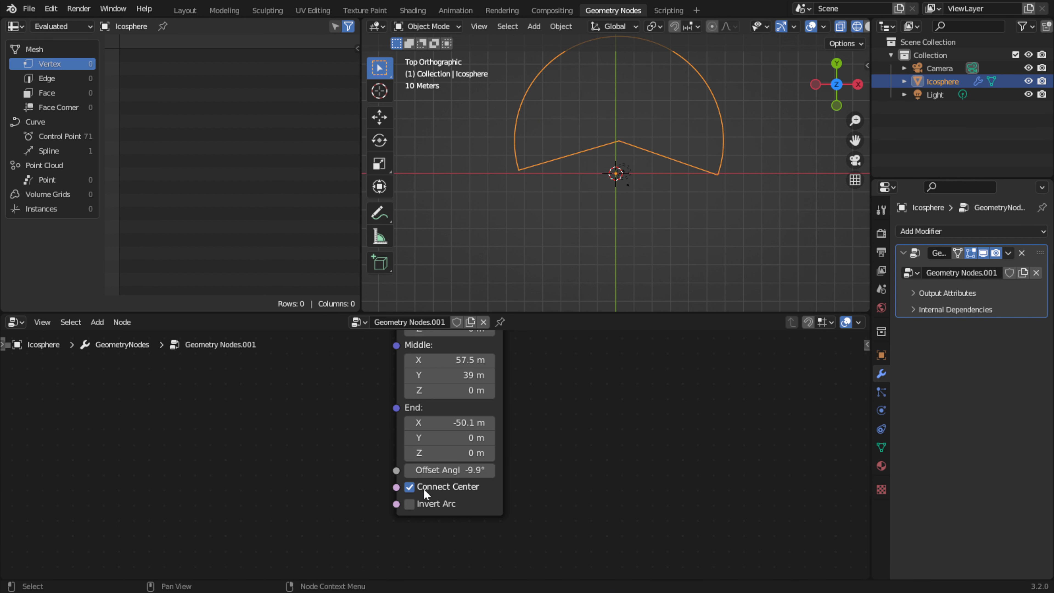
{"action": "left_click", "coordinate": [410, 504]}
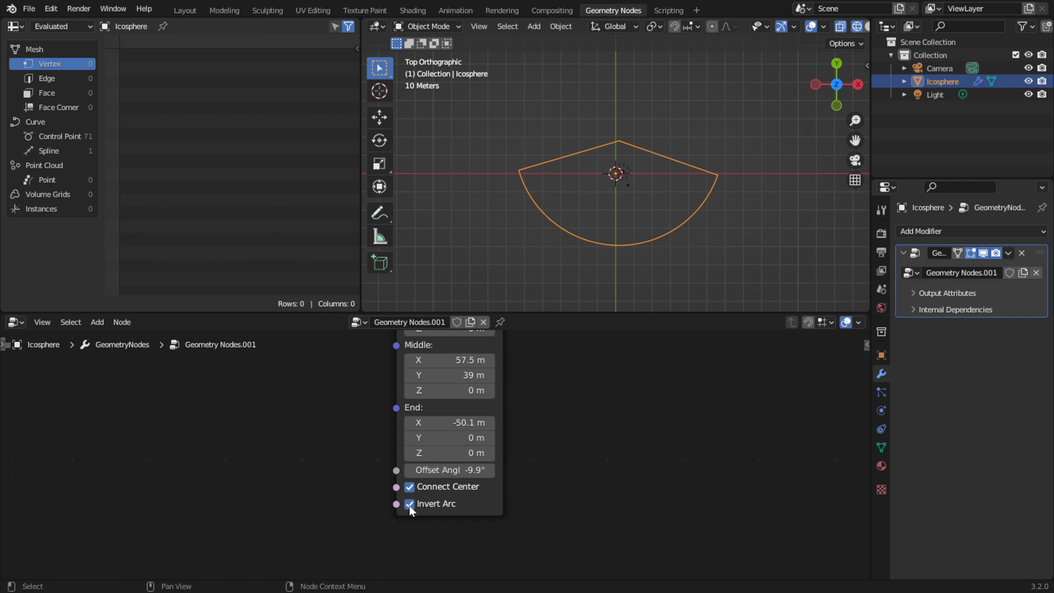
Try the arc with Invert Arc off and on again, and compare Radius mode before returning to Points mode
{"action": "left_click", "coordinate": [407, 502]}
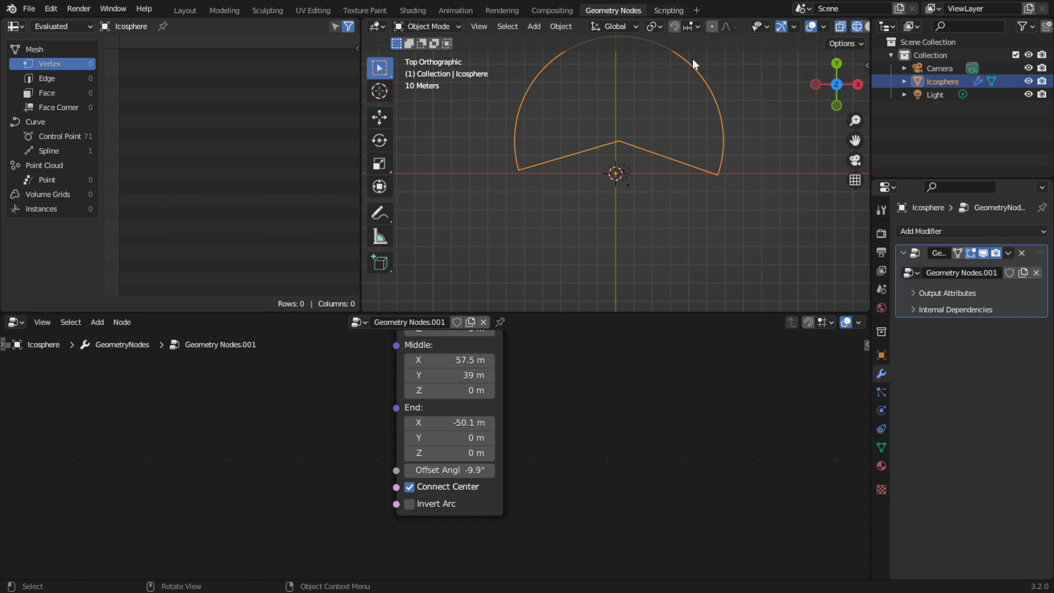
{"action": "left_click", "coordinate": [410, 503]}
{"action": "middle_click_drag", "start_coordinate": [512, 563], "coordinate": [502, 534]}
{"action": "middle_click_drag", "start_coordinate": [492, 394], "coordinate": [505, 499]}
{"action": "left_click", "coordinate": [460, 358]}
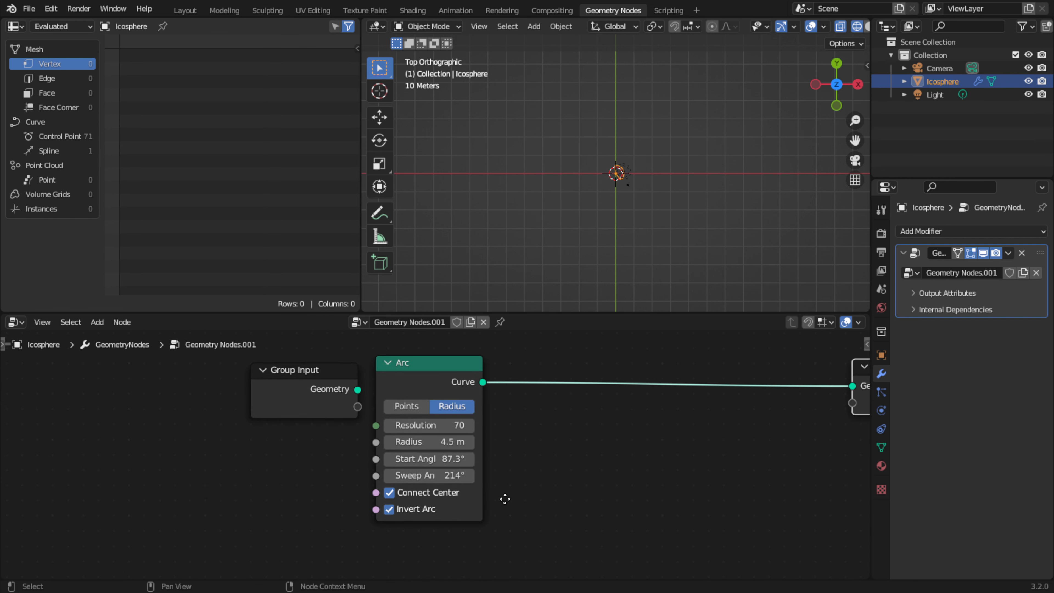
{"action": "left_click", "coordinate": [402, 409]}
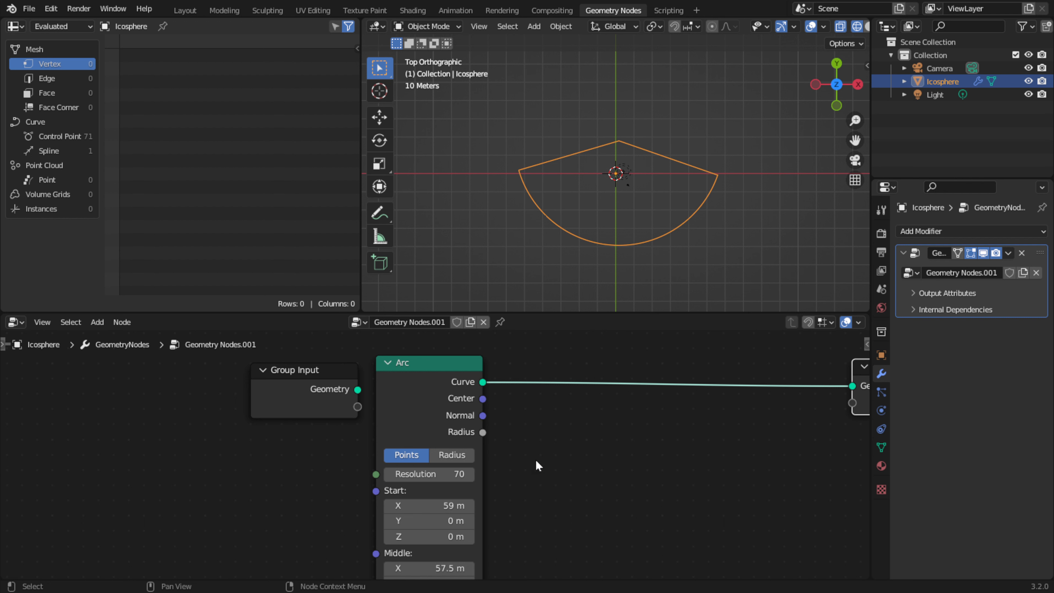
Inspect the descriptions of the Arc node's Center and Normal outputs
{"action": "mouse_move", "coordinate": [485, 402]}
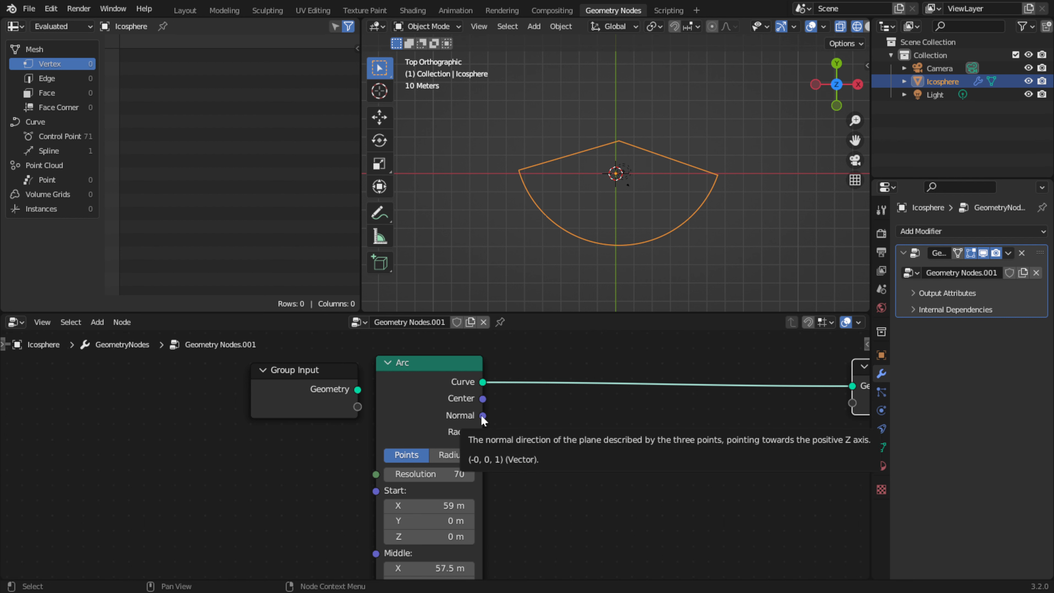
{"action": "left_click_drag", "start_coordinate": [482, 416], "coordinate": [585, 431]}
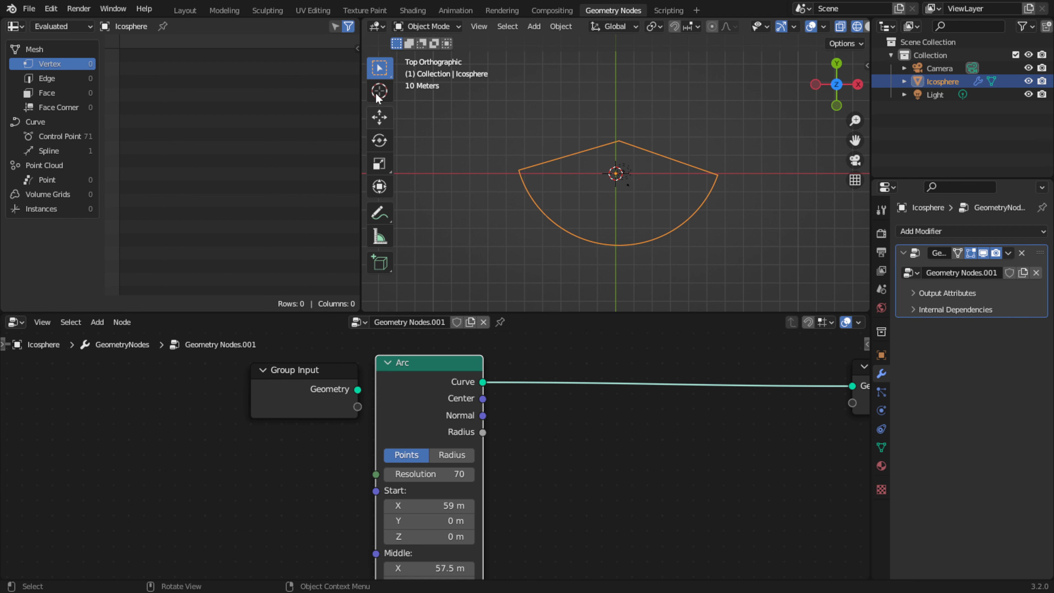
Annotate the arc with its radius line labelled R, center labelled C, and marked end points labelled F and D
{"action": "left_click", "coordinate": [379, 214]}
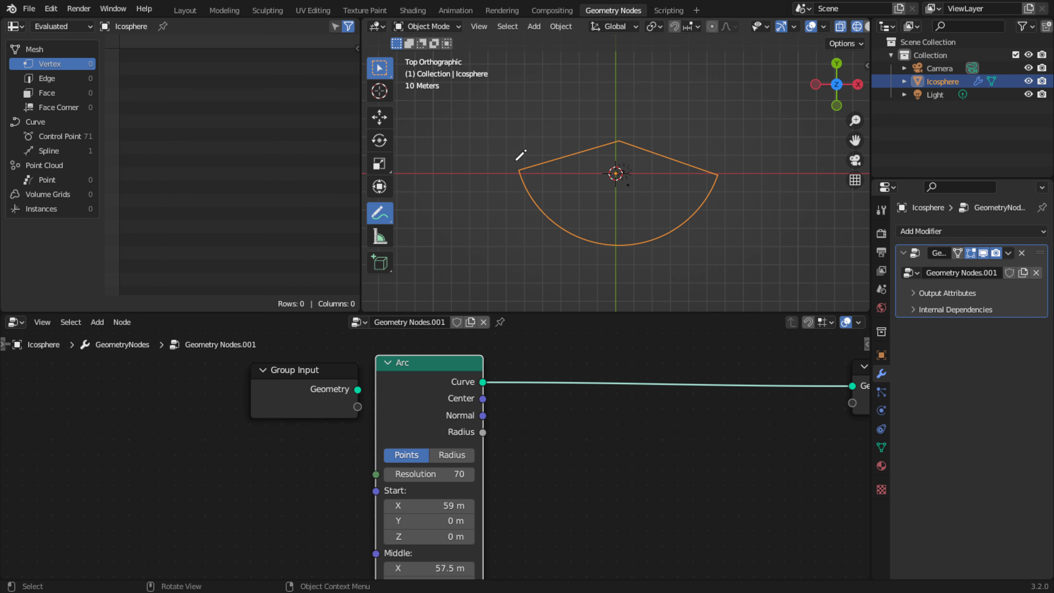
{"action": "mouse_move", "coordinate": [515, 161]}
{"action": "left_mouse_down"}
{"action": "mouse_move", "coordinate": [602, 125]}
{"action": "mouse_move", "coordinate": [542, 129]}
{"action": "mouse_move", "coordinate": [620, 142]}
{"action": "mouse_move", "coordinate": [612, 138]}
{"action": "mouse_move", "coordinate": [627, 115]}
{"action": "mouse_move", "coordinate": [635, 126]}
{"action": "left_mouse_up"}
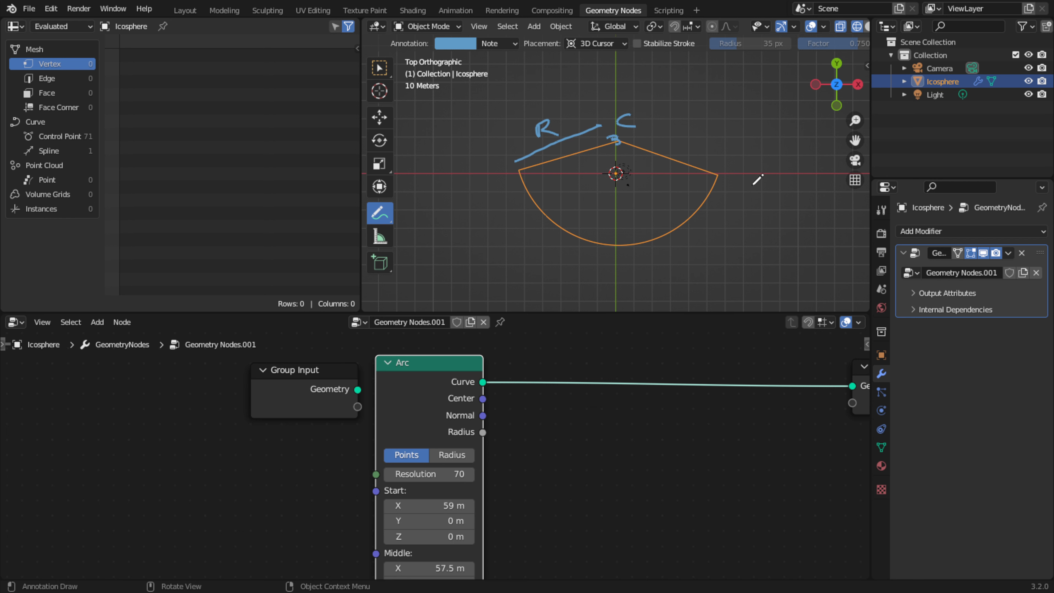
{"action": "mouse_move", "coordinate": [725, 166]}
{"action": "left_mouse_down"}
{"action": "mouse_move", "coordinate": [727, 185]}
{"action": "mouse_move", "coordinate": [744, 164]}
{"action": "mouse_move", "coordinate": [734, 182]}
{"action": "left_mouse_up"}
{"action": "mouse_move", "coordinate": [496, 196]}
{"action": "left_mouse_down"}
{"action": "mouse_move", "coordinate": [494, 179]}
{"action": "mouse_move", "coordinate": [513, 182]}
{"action": "mouse_move", "coordinate": [520, 170]}
{"action": "left_mouse_up"}
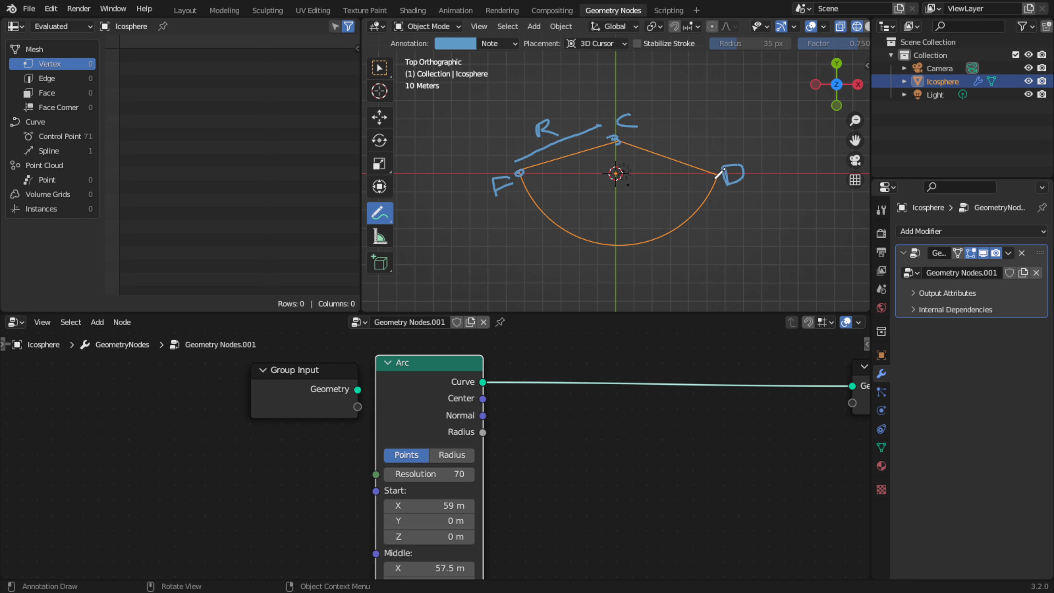
{"action": "left_click_drag", "start_coordinate": [710, 171], "coordinate": [713, 173]}
Disable Invert Arc and mark a point on the upper part of the arc with an annotation dot
{"action": "middle_click_drag", "start_coordinate": [554, 492], "coordinate": [549, 384]}
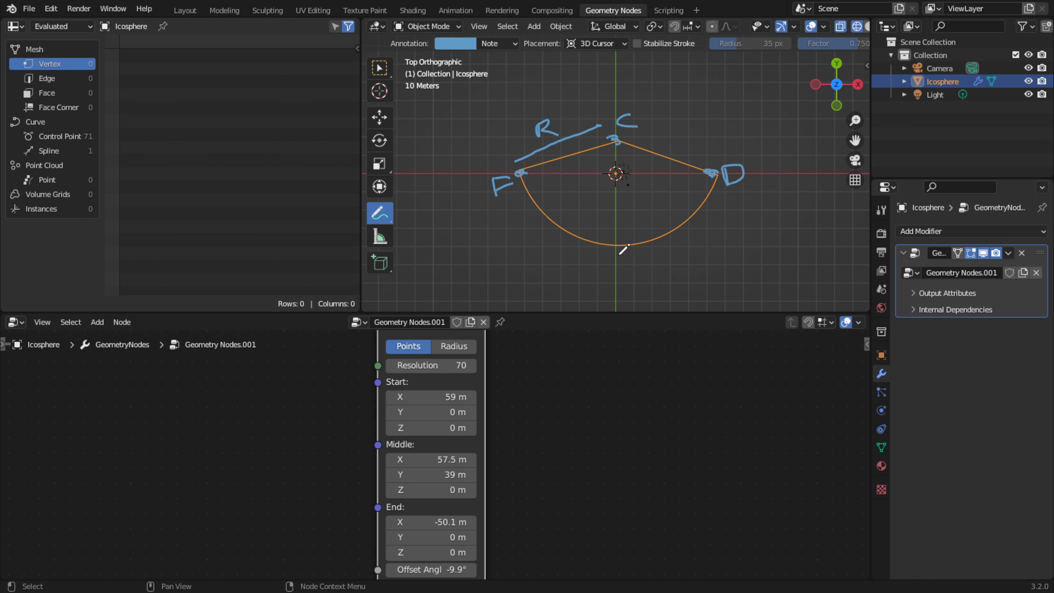
{"action": "middle_click_drag", "start_coordinate": [519, 540], "coordinate": [534, 416]}
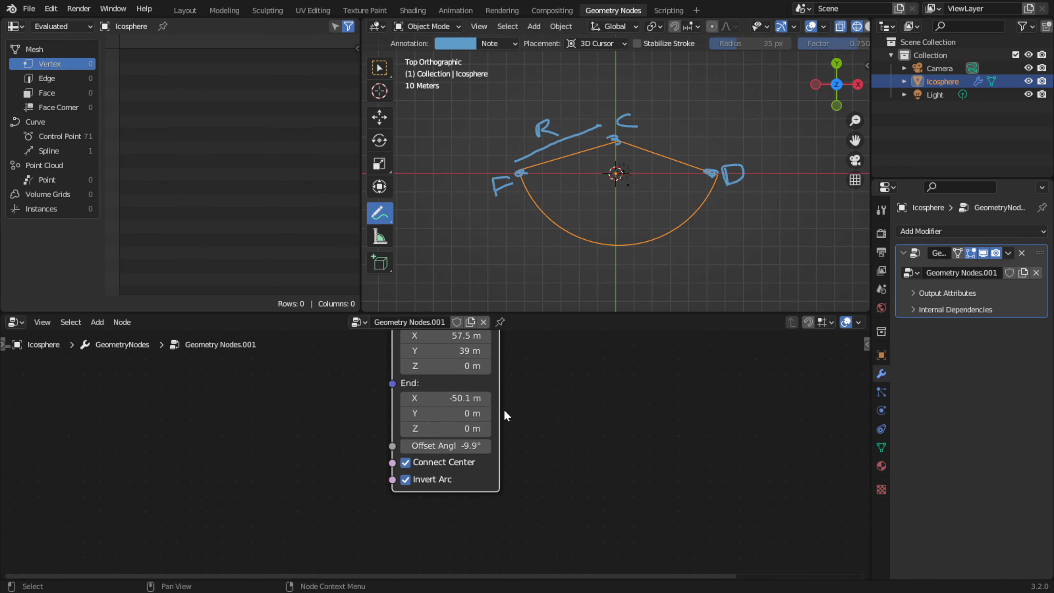
{"action": "left_click", "coordinate": [405, 482]}
{"action": "middle_click_drag", "start_coordinate": [577, 379], "coordinate": [588, 492]}
{"action": "mouse_move", "coordinate": [582, 290]}
{"action": "middle_mouse_down"}
{"action": "mouse_move", "coordinate": [584, 16]}
{"action": "mouse_move", "coordinate": [632, 179]}
{"action": "mouse_move", "coordinate": [638, 110]}
{"action": "mouse_move", "coordinate": [642, 198]}
{"action": "middle_mouse_up"}
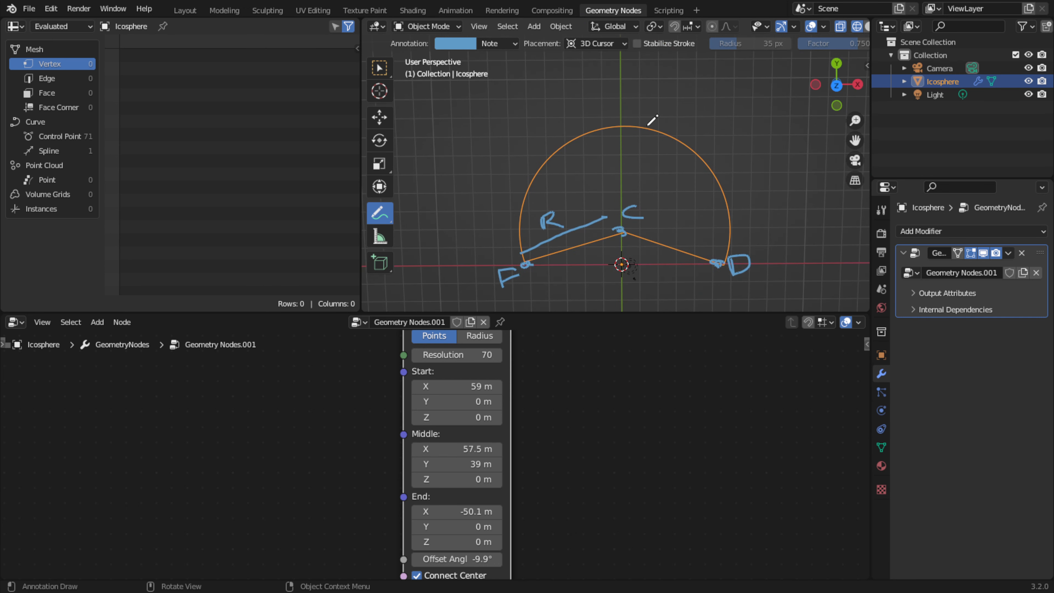
{"action": "mouse_move", "coordinate": [646, 126]}
{"action": "left_mouse_down"}
{"action": "mouse_move", "coordinate": [658, 125]}
{"action": "mouse_move", "coordinate": [644, 130]}
{"action": "left_mouse_up"}
Switch the Arc node to Radius mode for comparison and return it to Points mode
{"action": "middle_click_drag", "start_coordinate": [612, 442], "coordinate": [615, 392]}
{"action": "middle_click_drag", "start_coordinate": [556, 372], "coordinate": [553, 484]}
{"action": "left_click", "coordinate": [485, 410]}
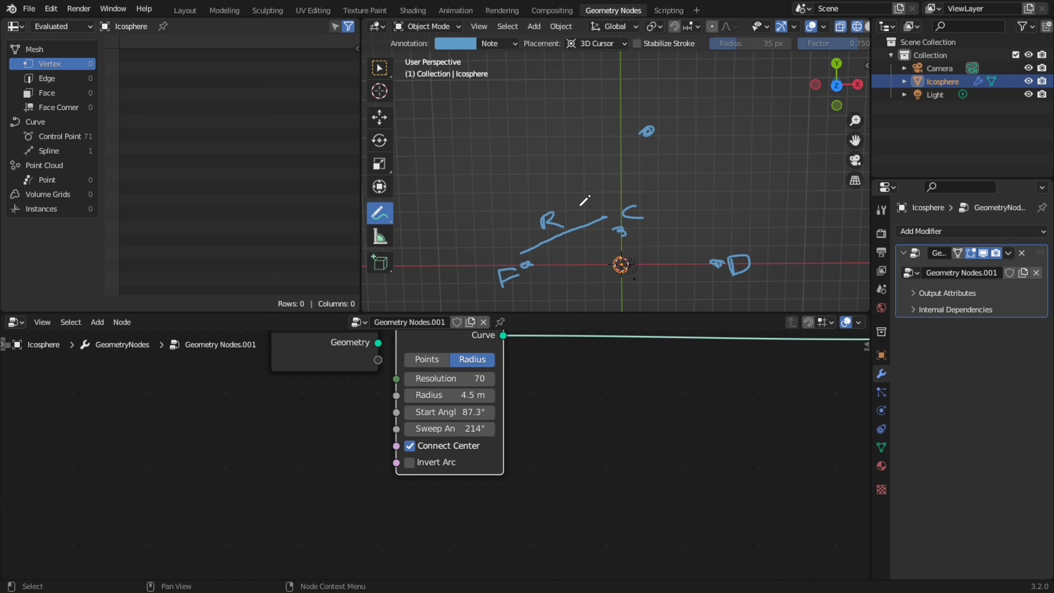
{"action": "scroll", "coordinate": [619, 183], "scroll_direction": "down", "scroll_amount": 4}
{"action": "middle_click_drag", "start_coordinate": [527, 392], "coordinate": [532, 473]}
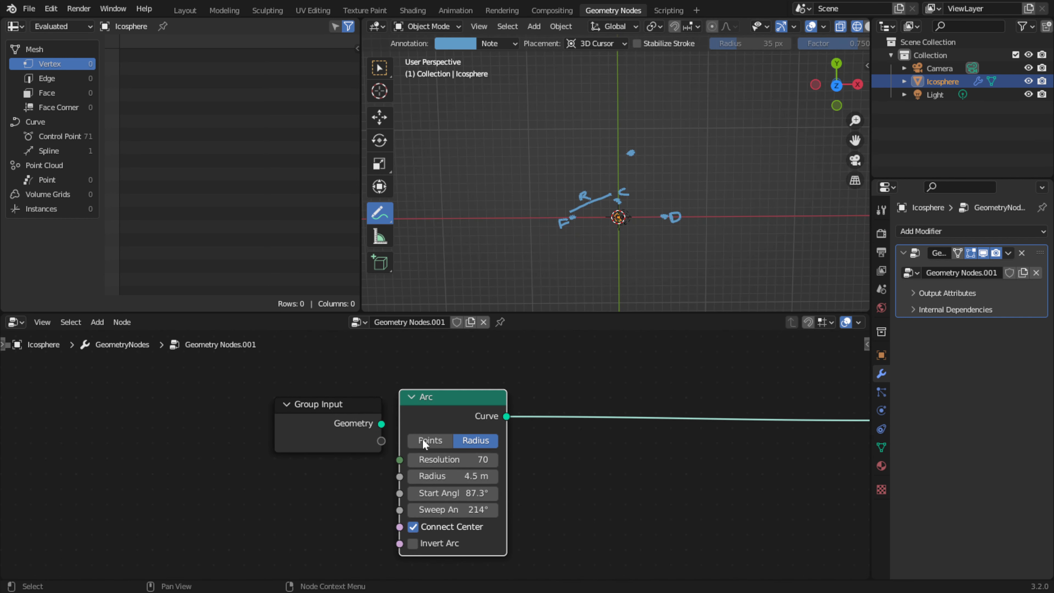
{"action": "left_click", "coordinate": [428, 439]}
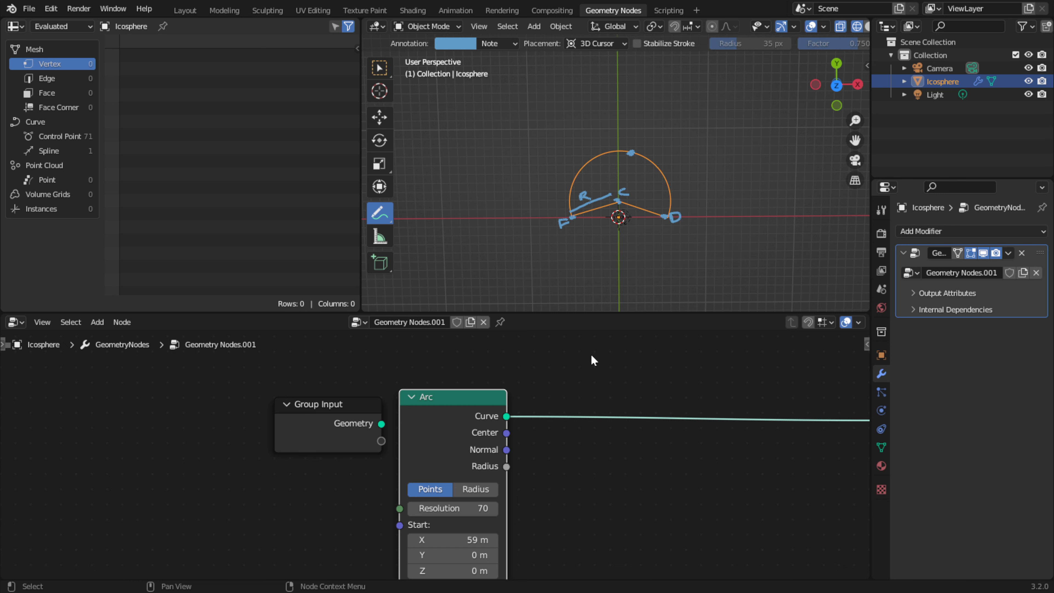
Open the list of Curve Primitives nodes that can be added to the node tree
{"action": "left_click", "coordinate": [98, 321]}
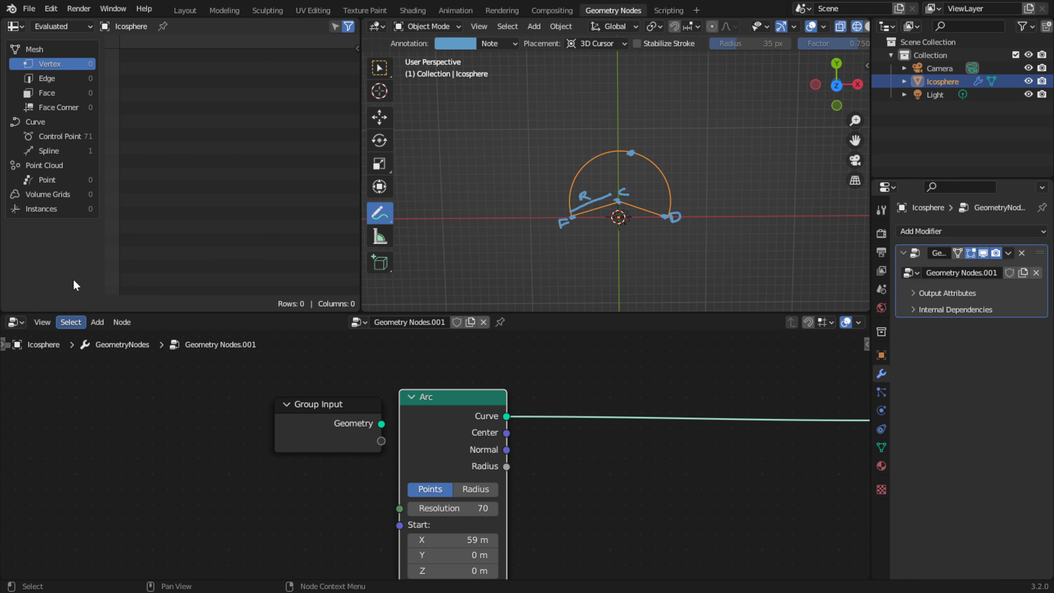
{"action": "left_click", "coordinate": [97, 322]}
{"action": "mouse_move", "coordinate": [135, 248]}
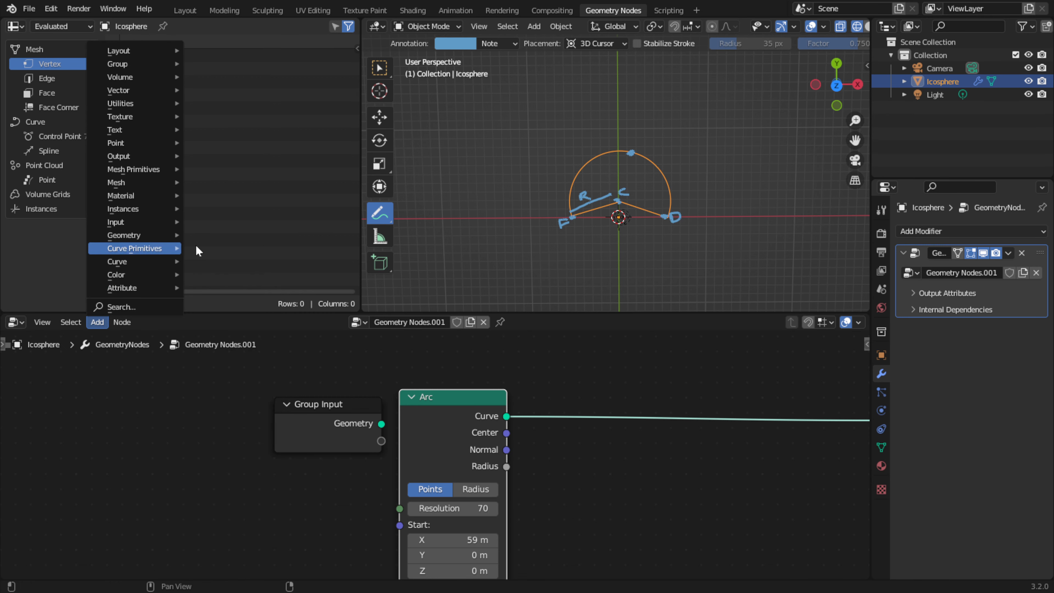